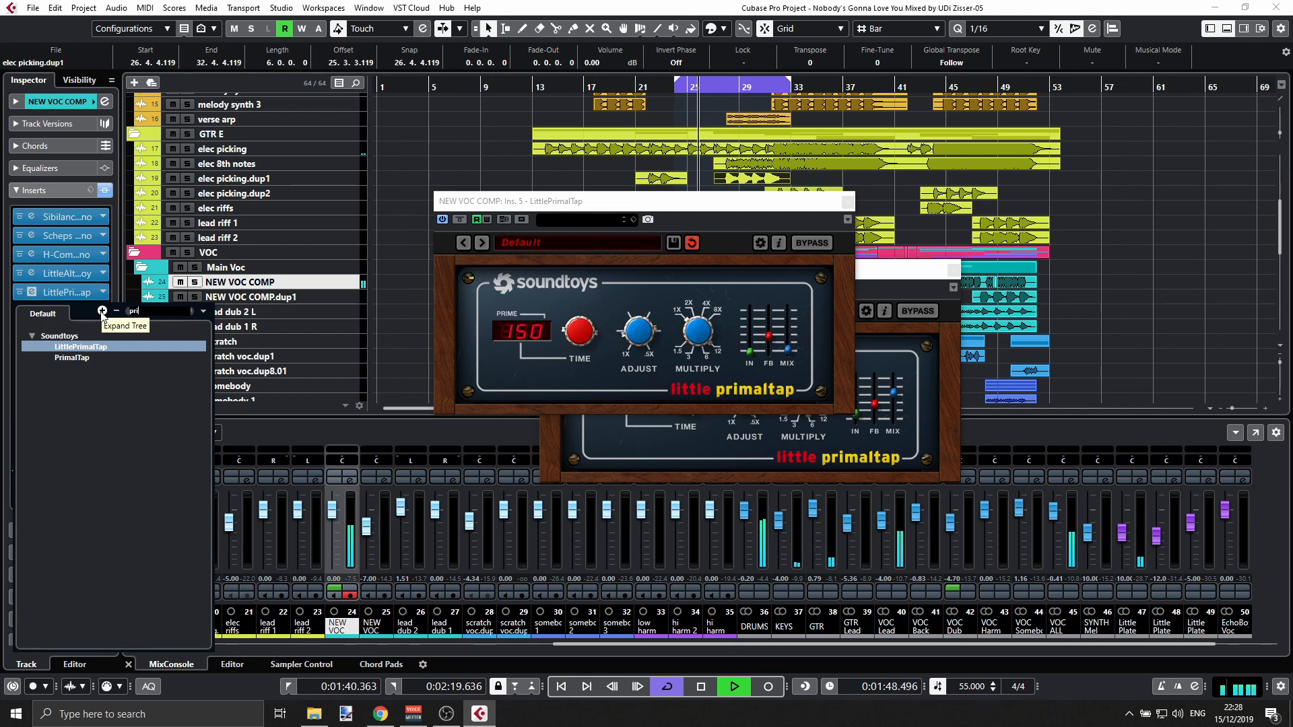
- Insert PrimalTap on the NEW VOC COMP track below LittlePrimalTap, move its window upward and stop playback
left_click(85, 359)
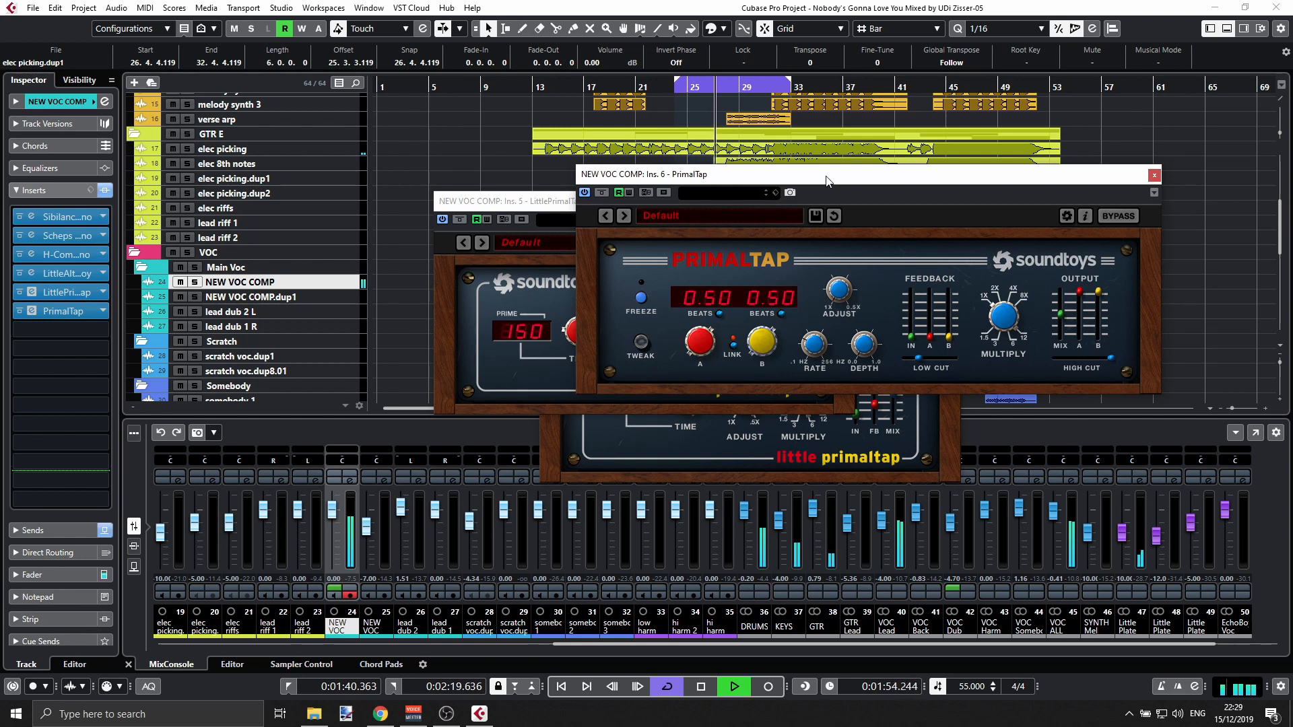
left_click_drag(821, 176, 792, 127)
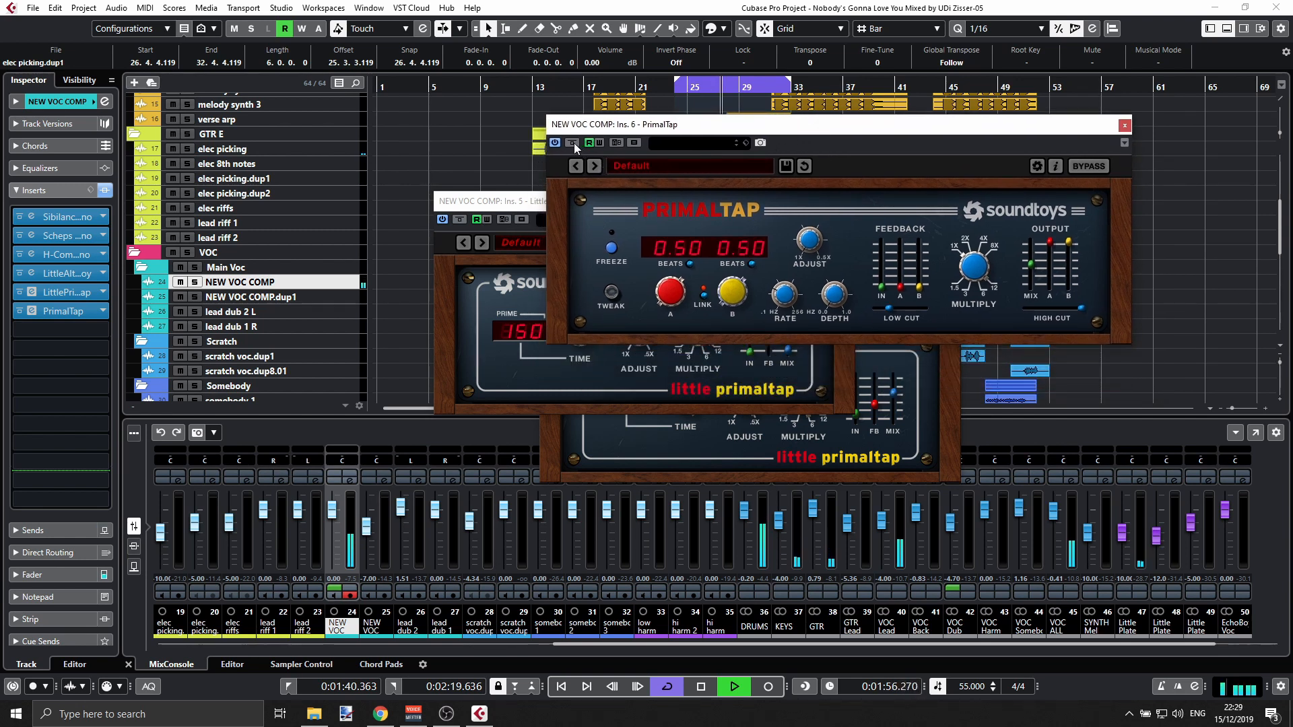
key("space")
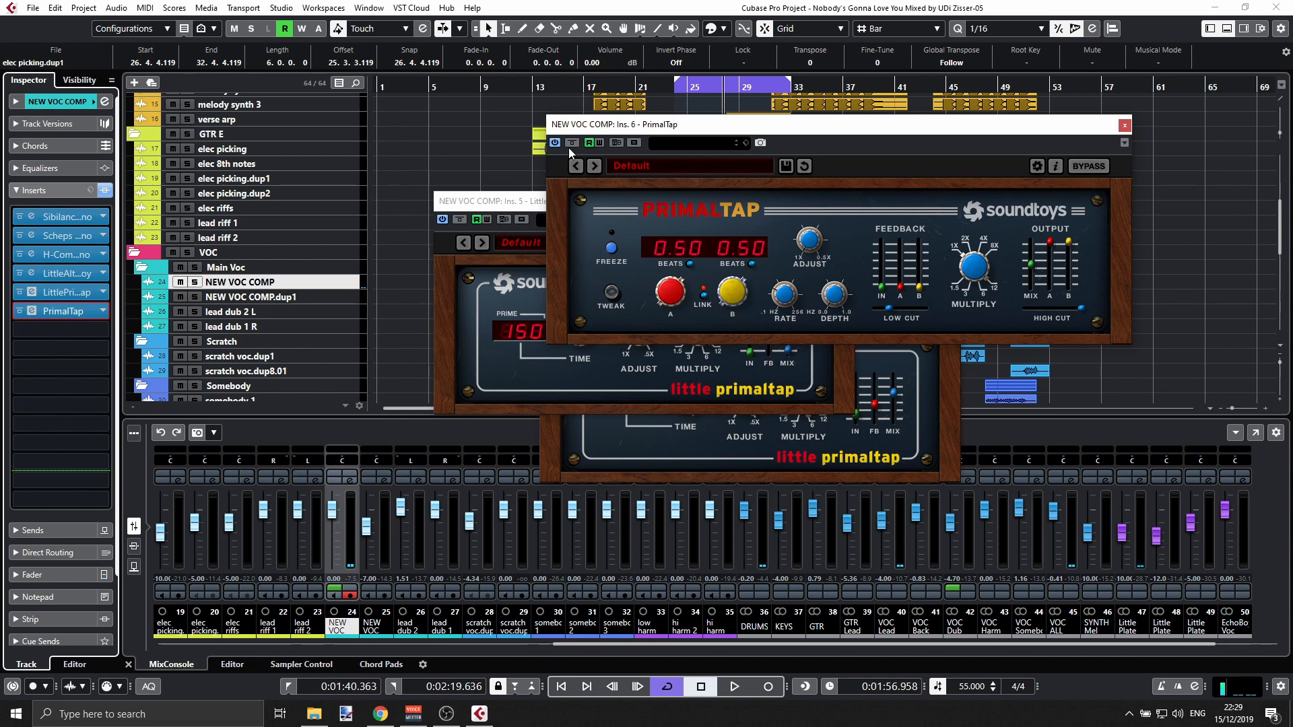
- Solo the NEW VOC COMP track, start playback and bypass PrimalTap so that only LittlePrimalTap is active
left_click(504, 201)
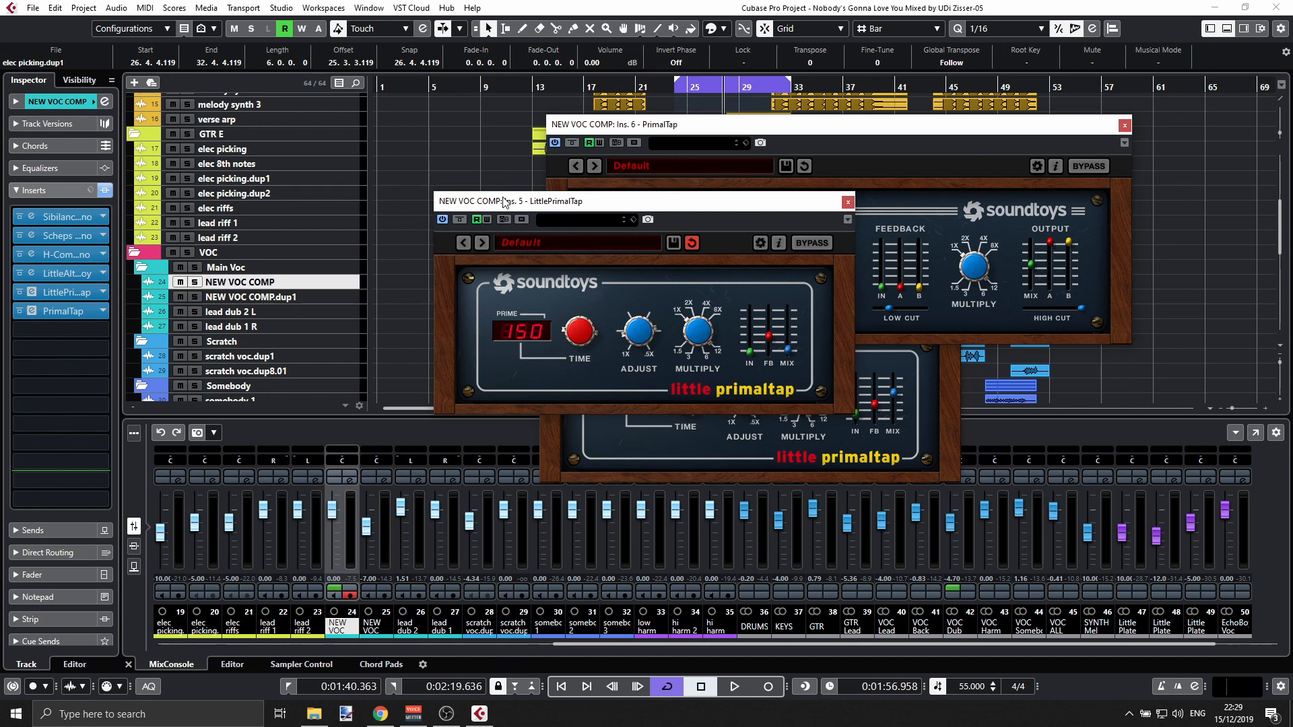
left_click(194, 283)
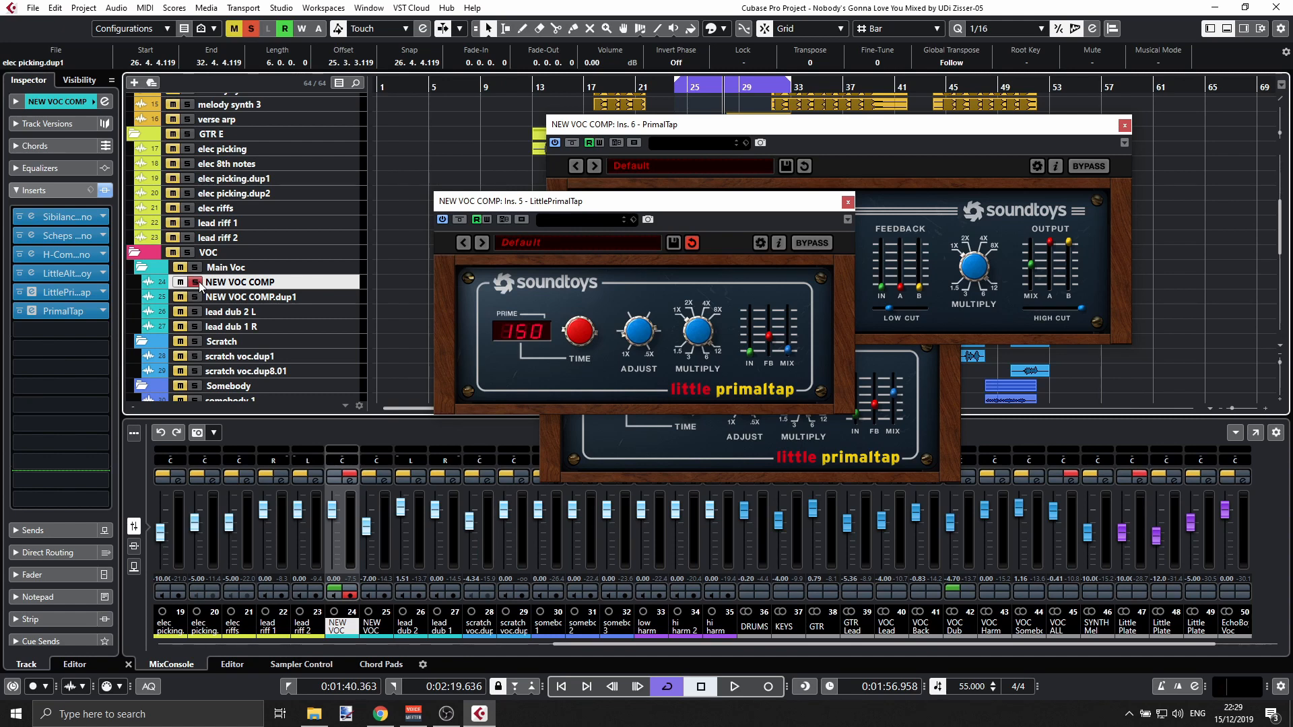
key("space")
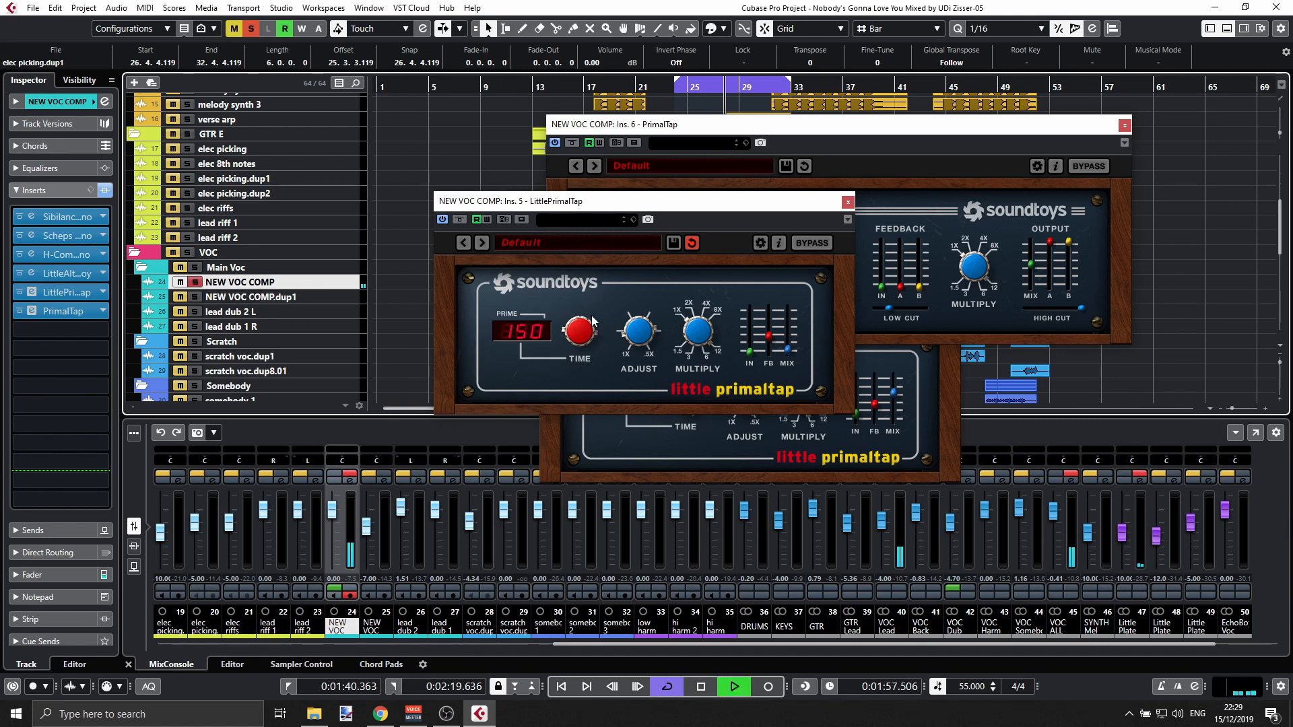
left_click(579, 148)
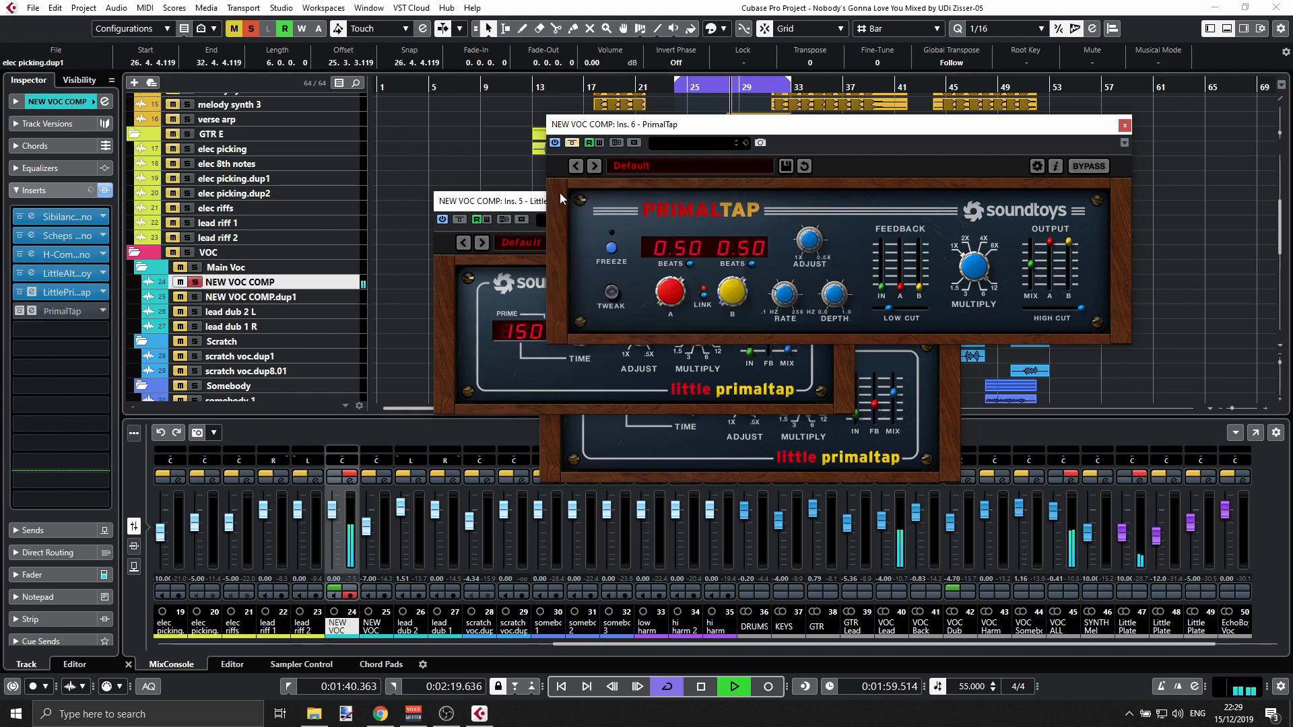
- Raise LittlePrimalTap's input and mix levels and set its delay time to 185 while auditioning the soloed vocal
left_click(523, 204)
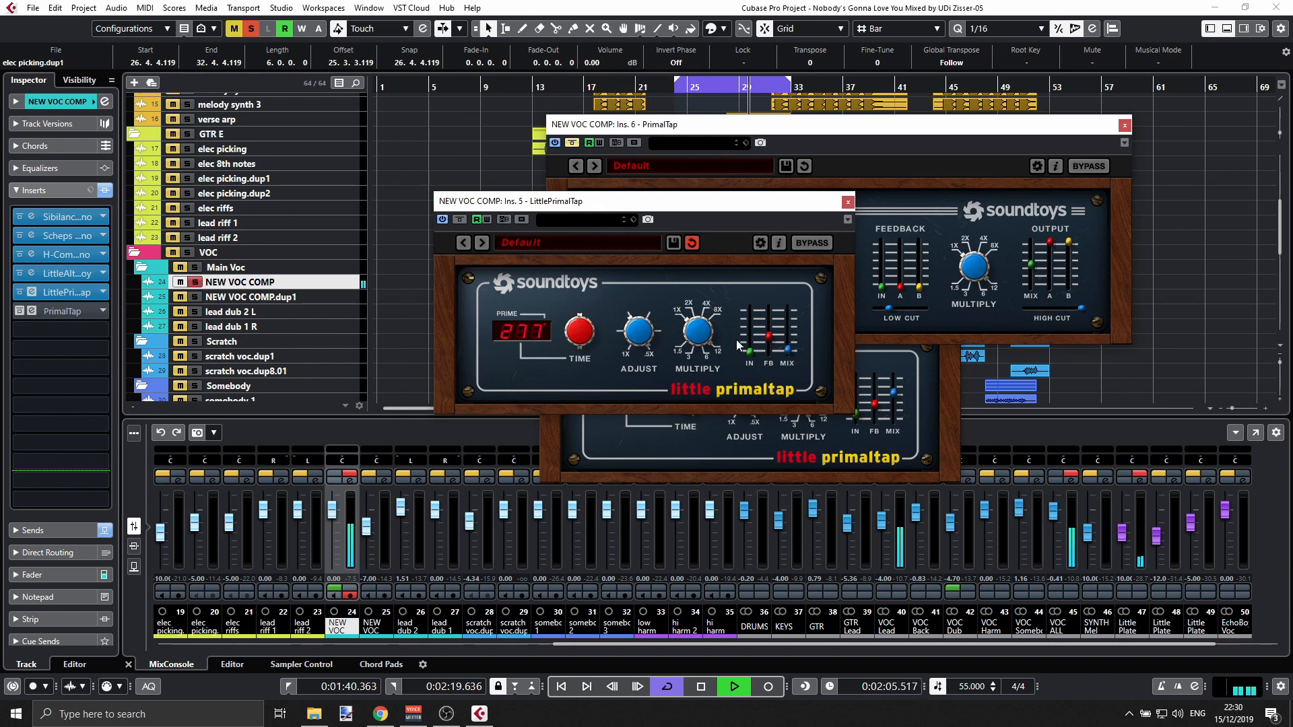
left_click_drag(790, 355, 788, 342)
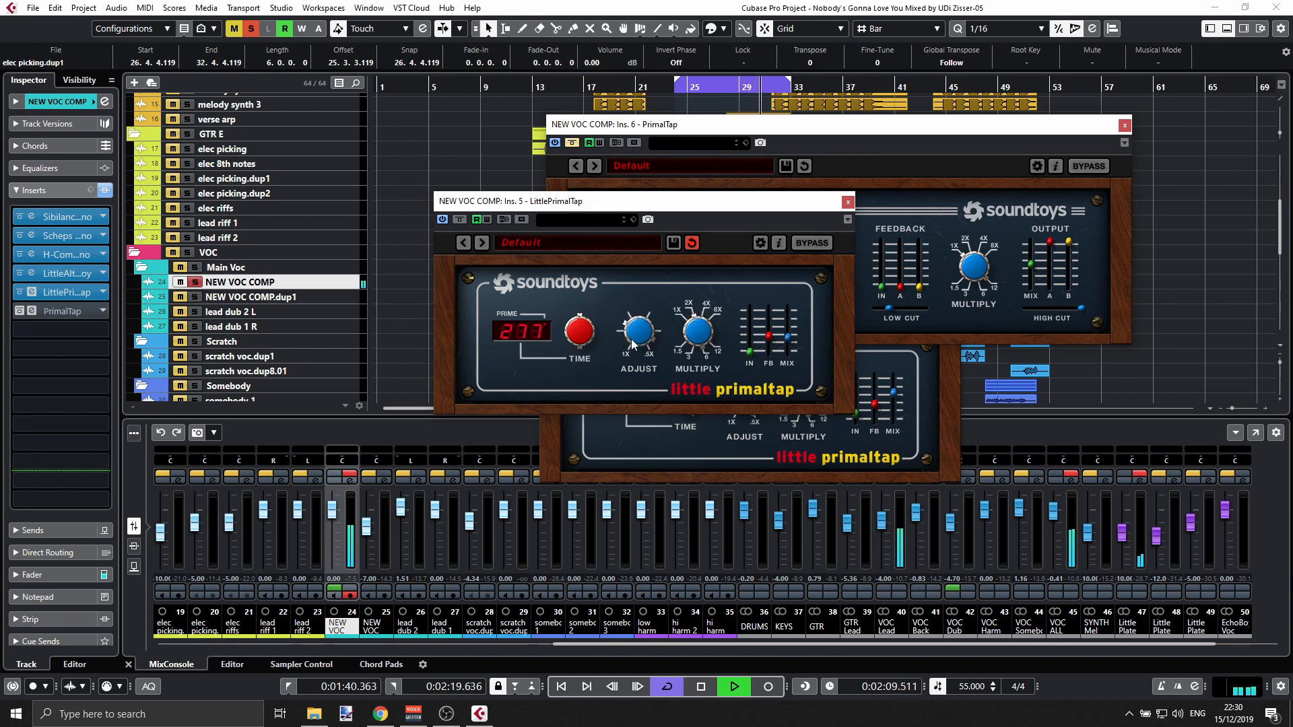
key("space")
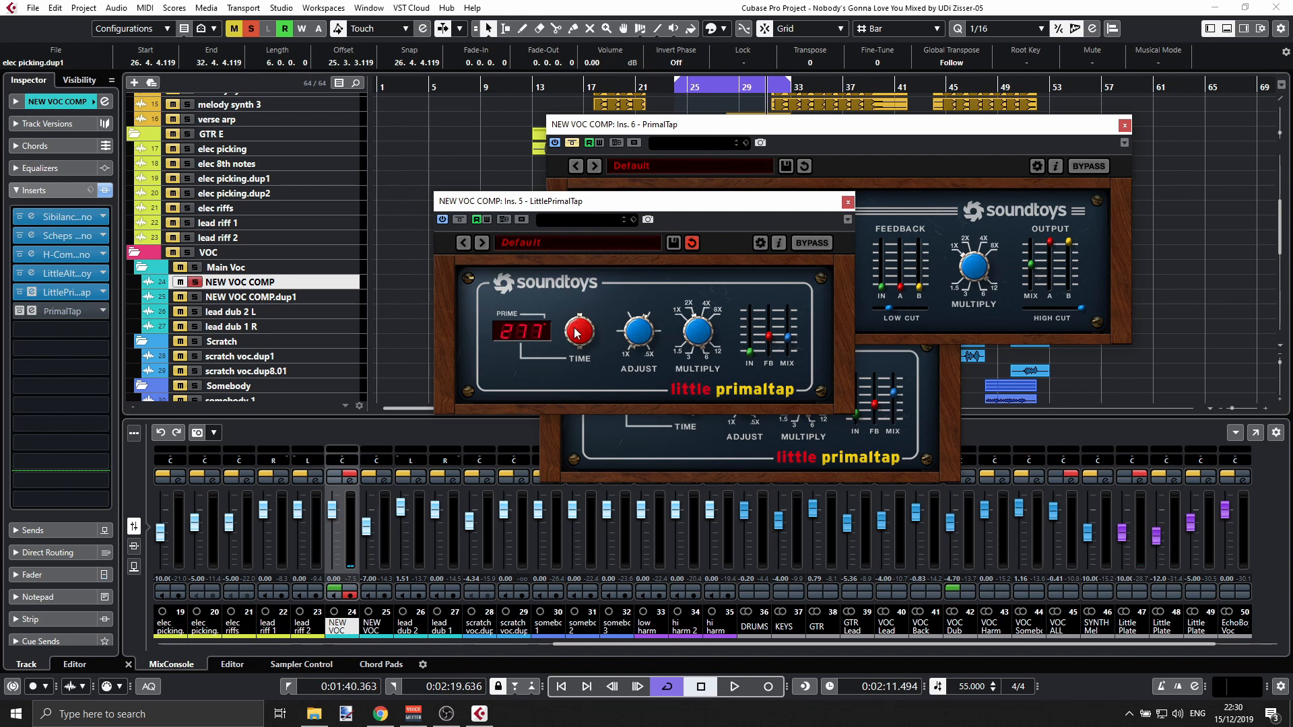
left_click_drag(574, 329, 625, 439)
mouse_move(580, 329)
left_mouse_down()
mouse_move(583, 313)
mouse_move(580, 323)
left_mouse_up()
left_click_drag(751, 359, 789, 341)
key("space")
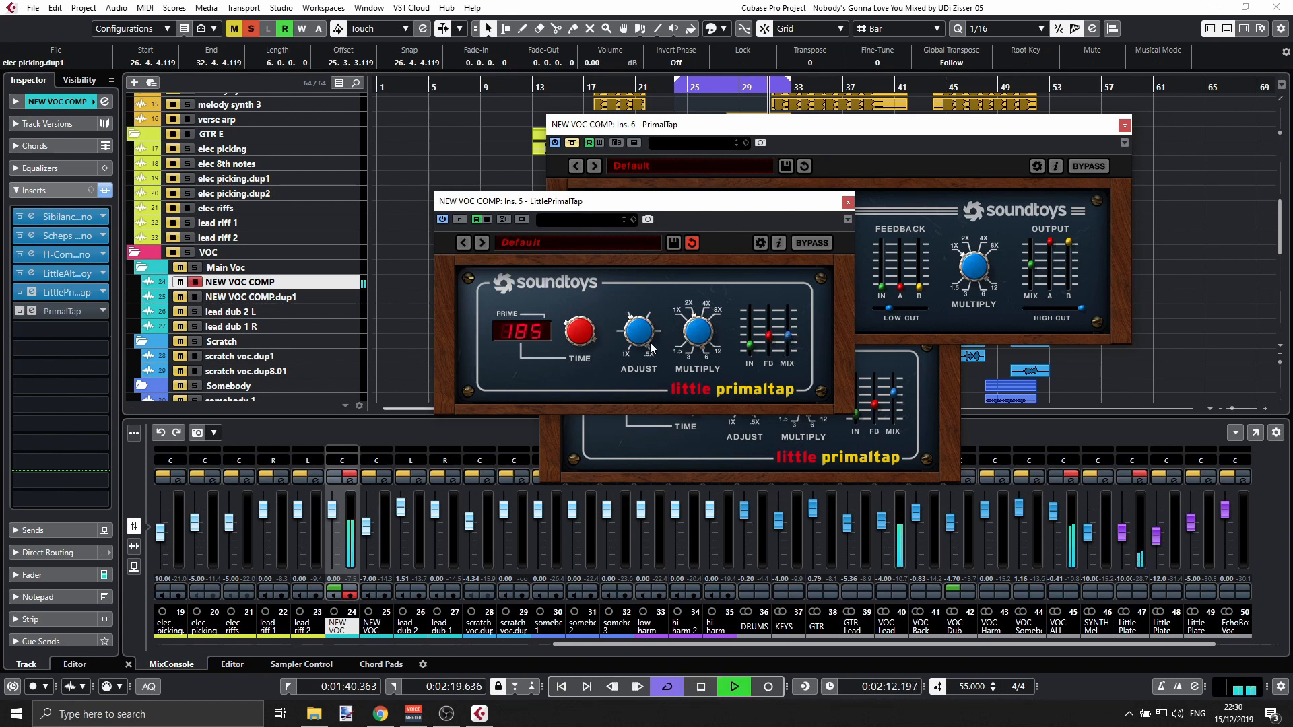
- Lower LittlePrimalTap's mix, set its delay time to 184 and stop playback
left_click_drag(784, 343, 751, 344)
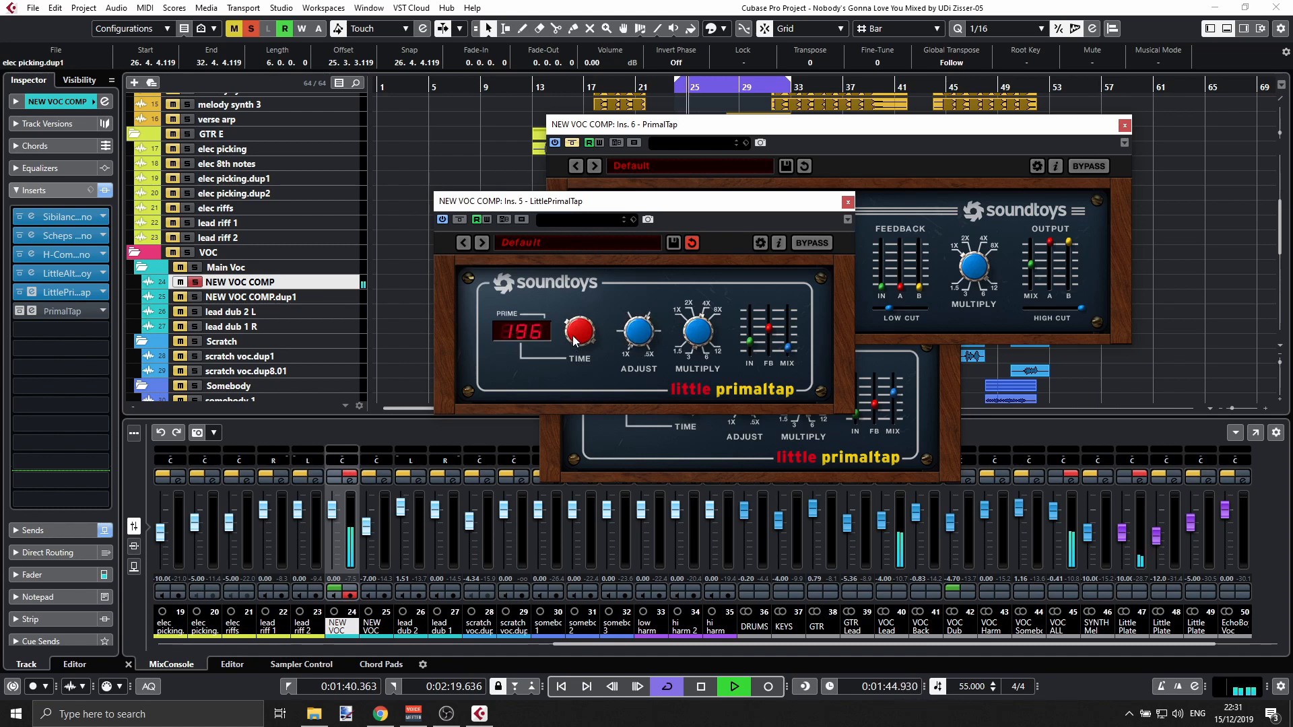
left_click_drag(579, 336, 604, 349)
left_click_drag(579, 326, 585, 357)
key("space")
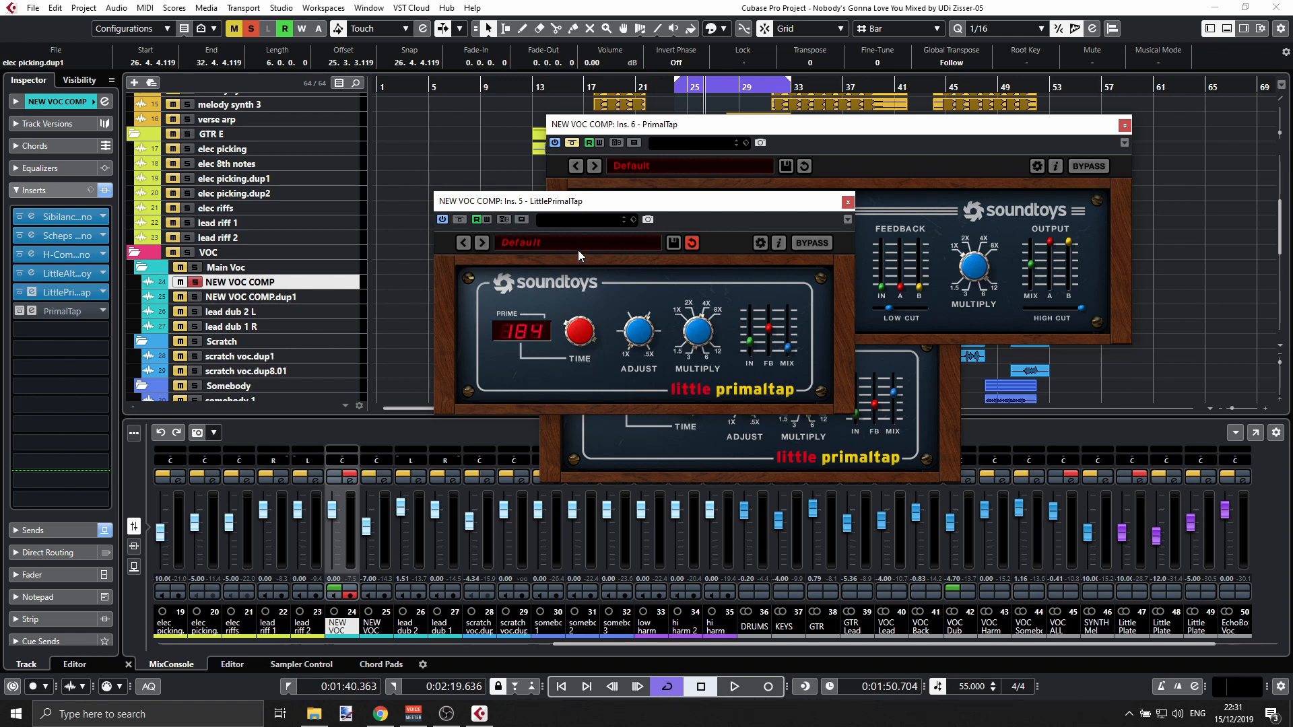
- Bypass LittlePrimalTap on NEW VOC COMP, reactivate PrimalTap and play the soloed vocal through it
left_click(809, 131)
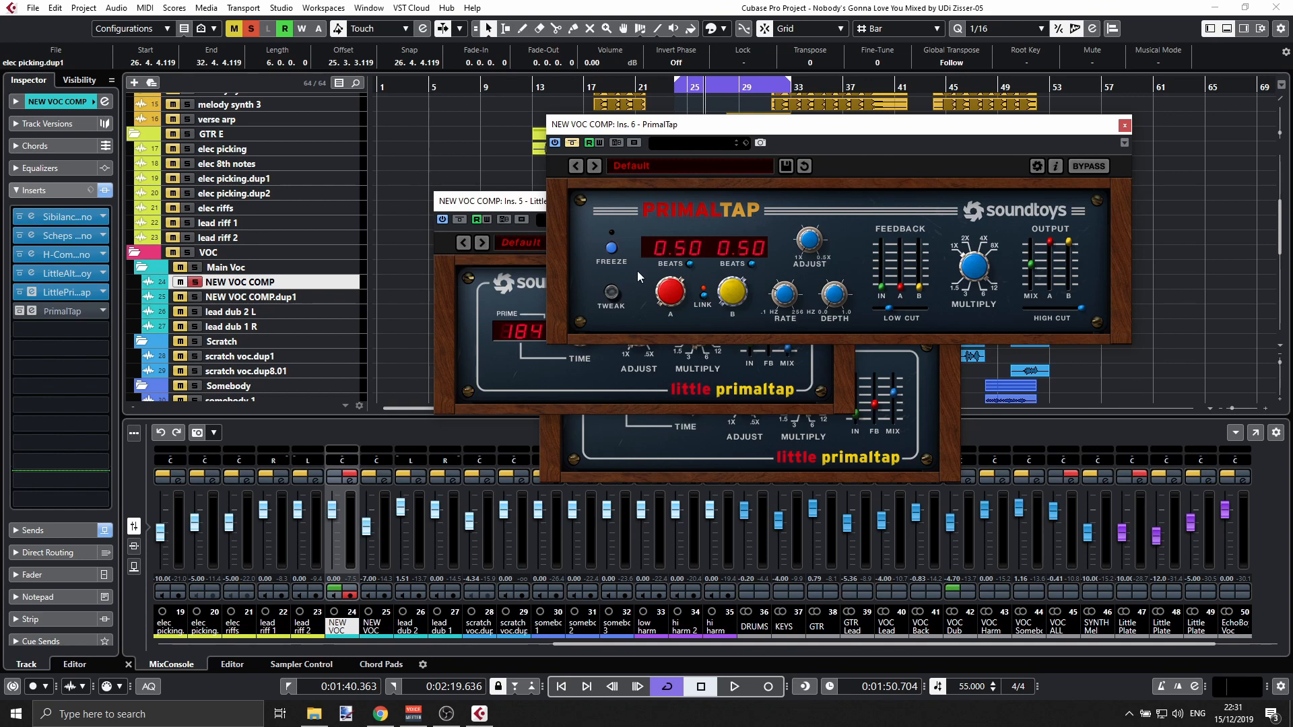
left_click(20, 291)
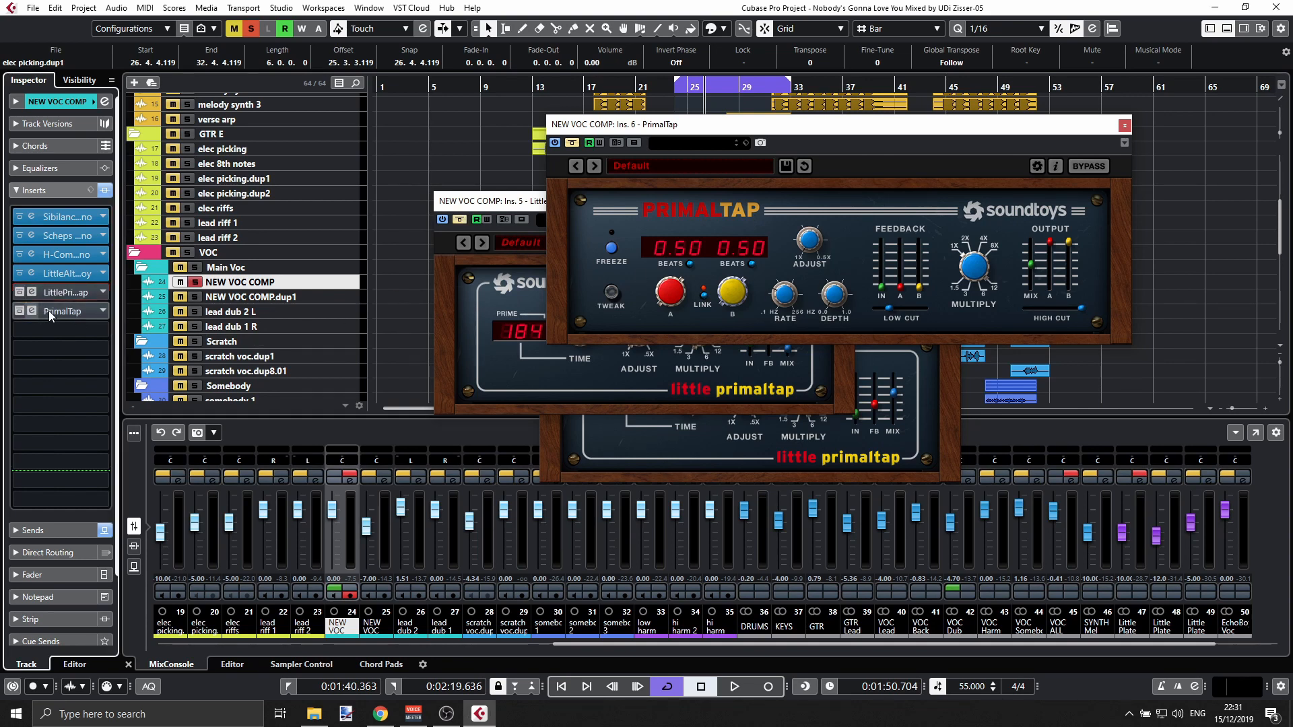
left_click(19, 311)
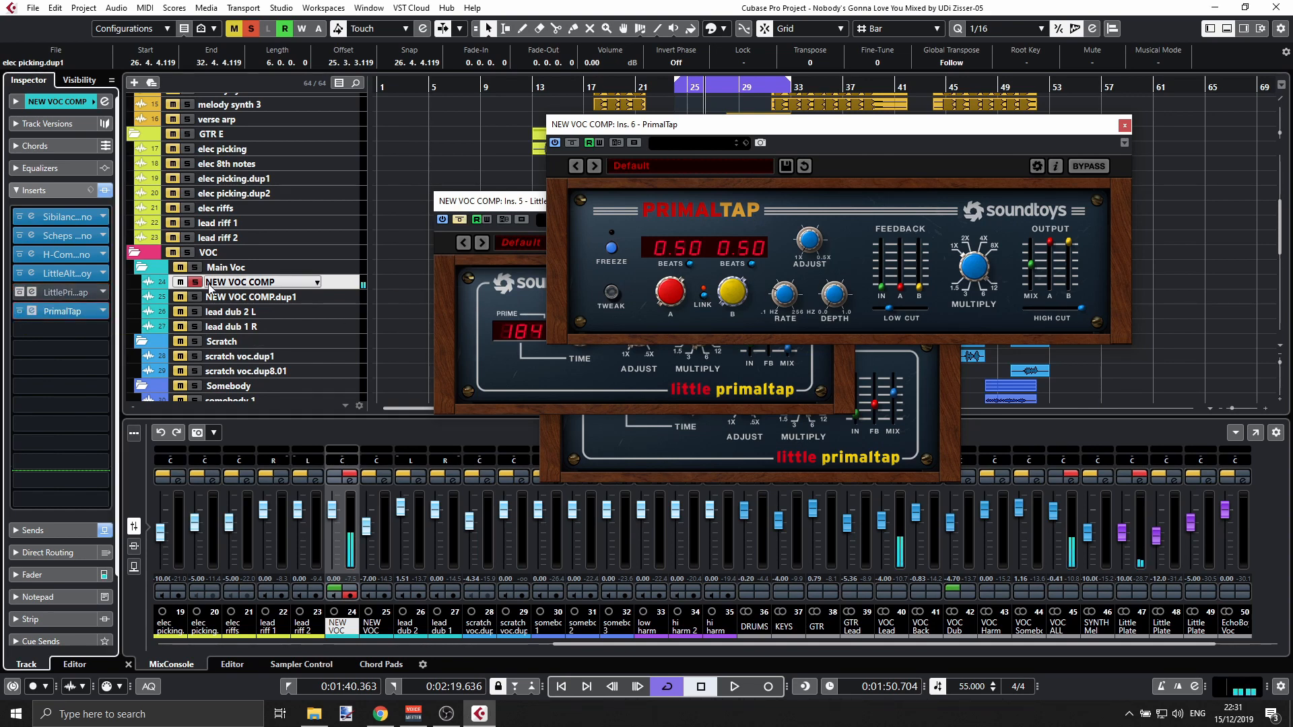
key("space")
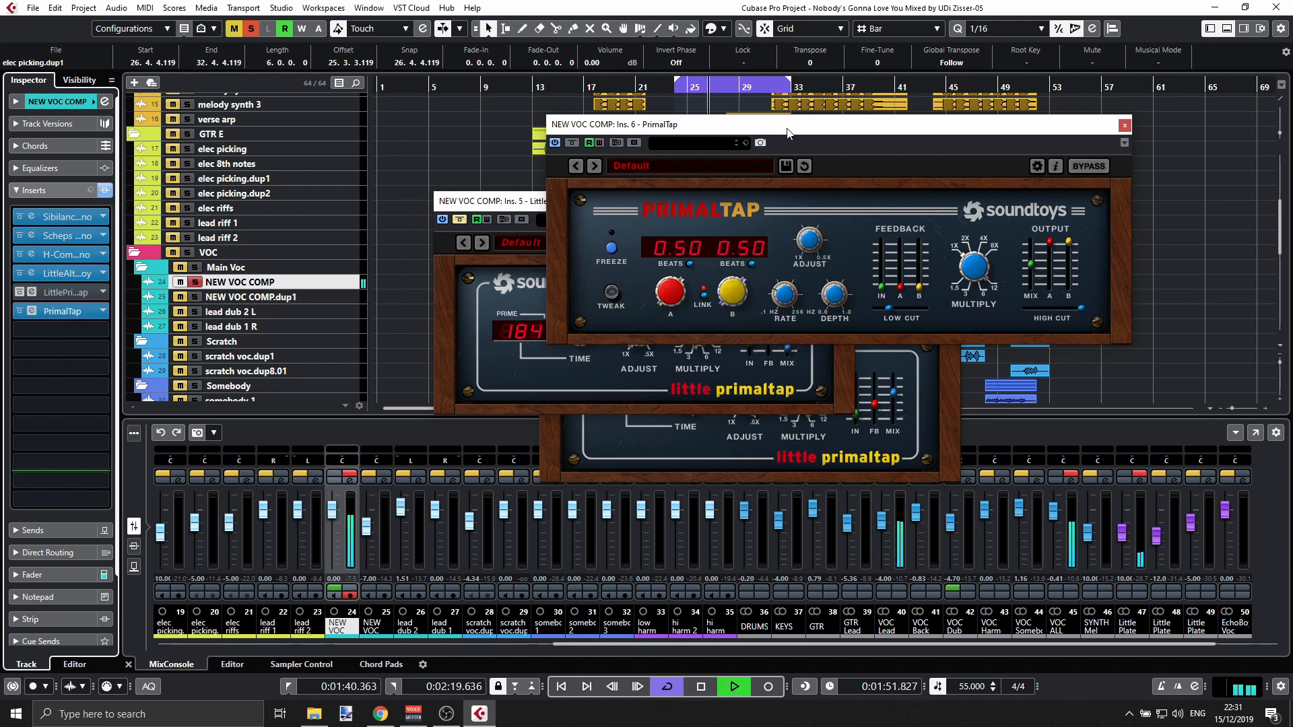
- Try PrimalTap's Freeze on the playing vocal, switch it off again and stop playback
left_click(609, 253)
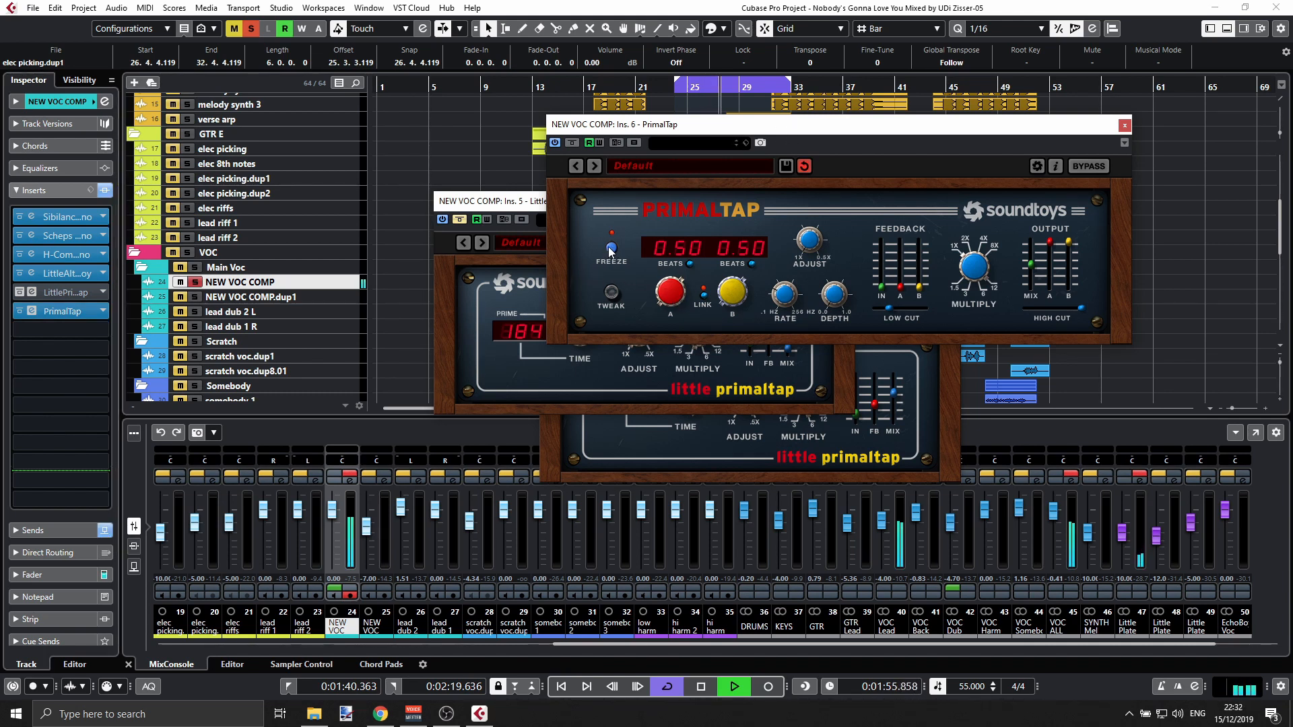
left_click(610, 252)
key("space")
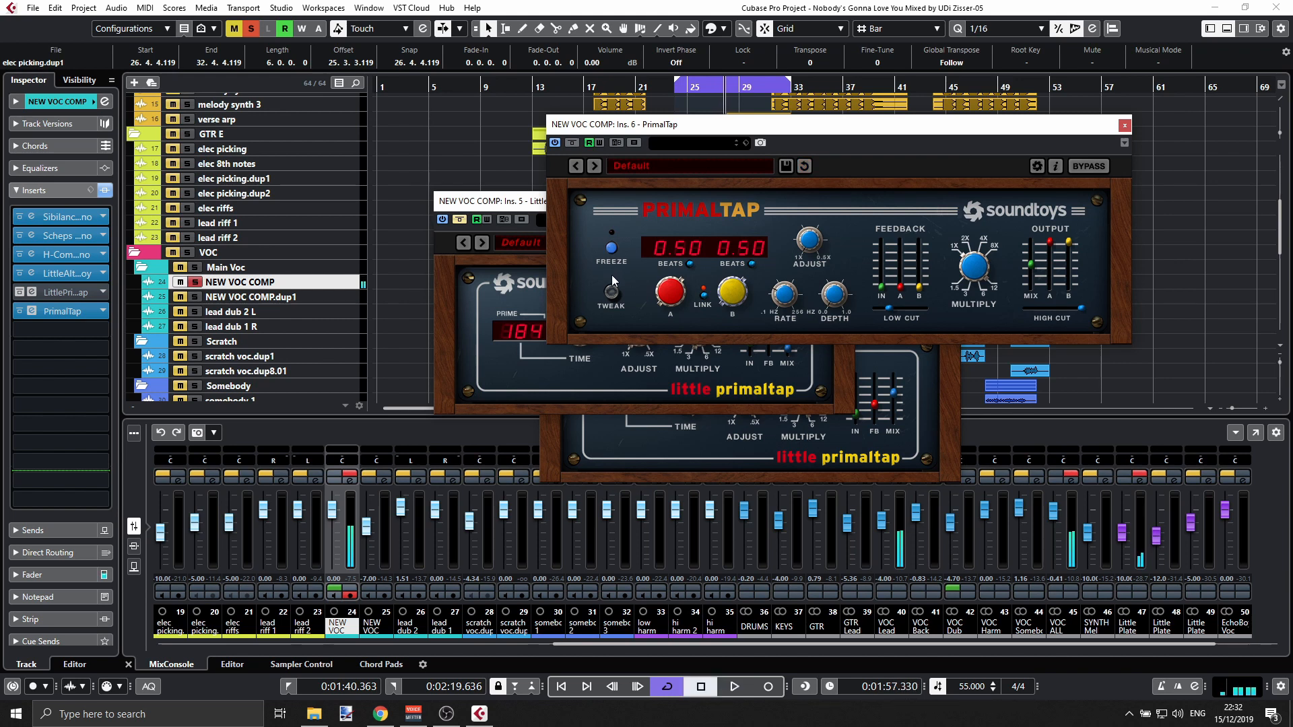
- Close both LittlePrimalTap windows, leaving only the PrimalTap window open
left_click(518, 200)
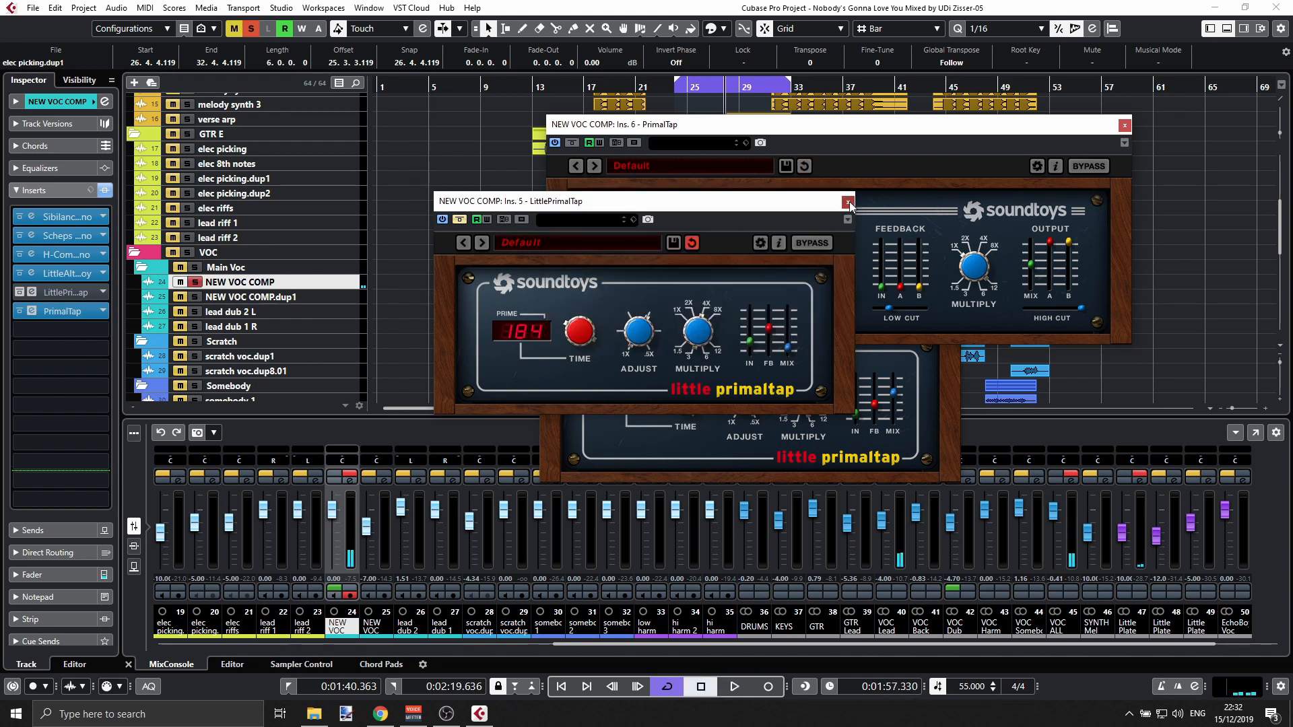
left_click(849, 202)
left_click(955, 371)
left_click(956, 277)
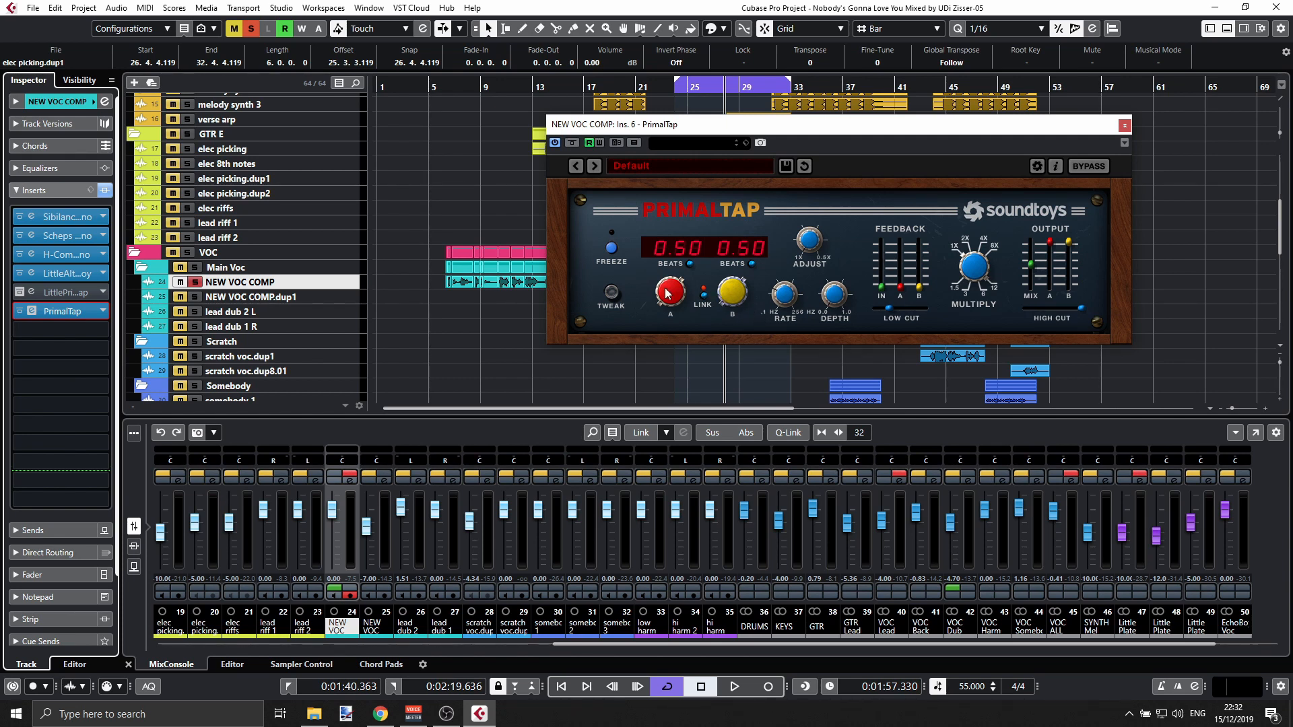
- Switch PrimalTap's delays from beats to time and set both to 388
left_click_drag(672, 301, 666, 275)
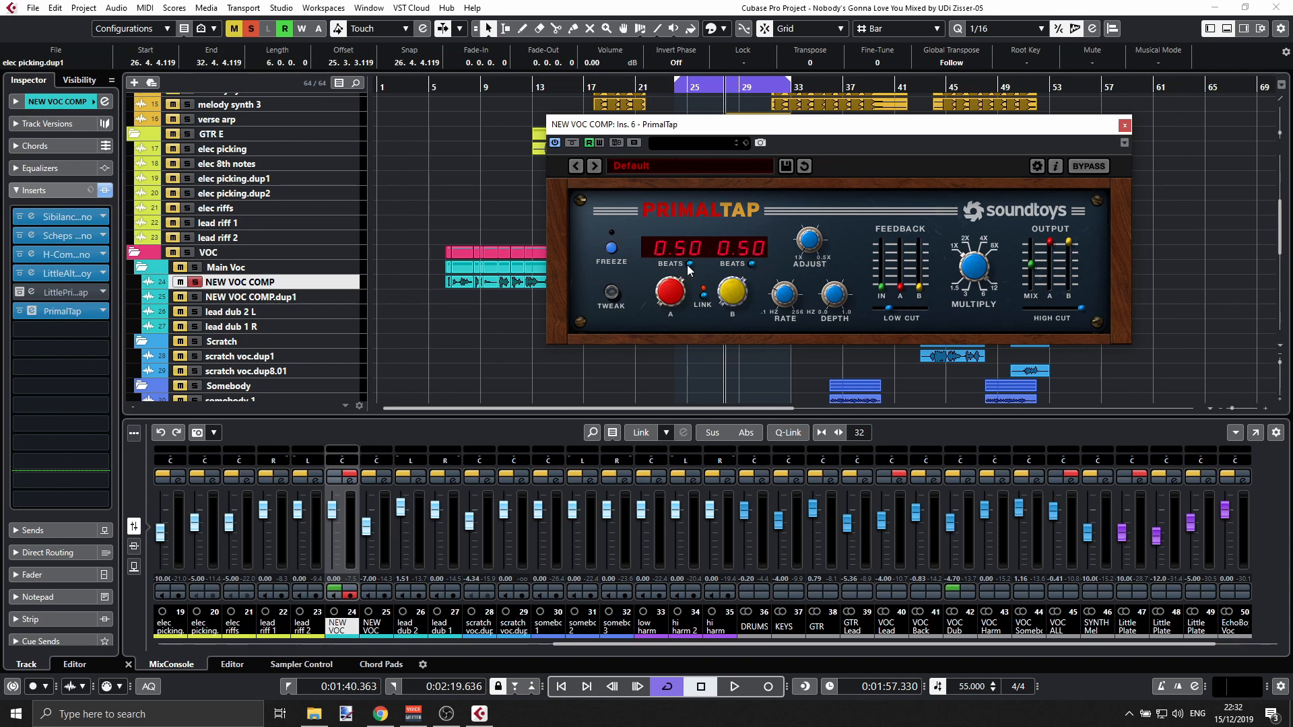
left_click(690, 264)
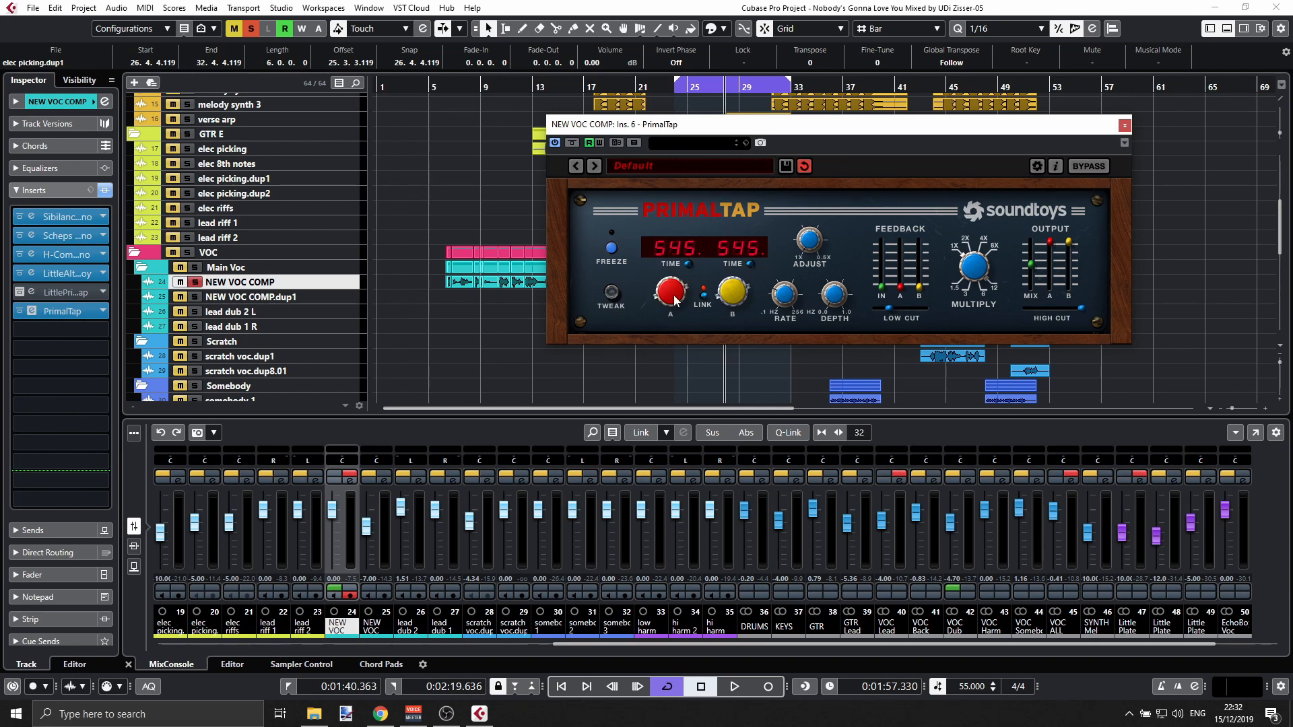
mouse_move(663, 307)
left_mouse_down()
mouse_move(675, 334)
mouse_move(667, 283)
left_mouse_up()
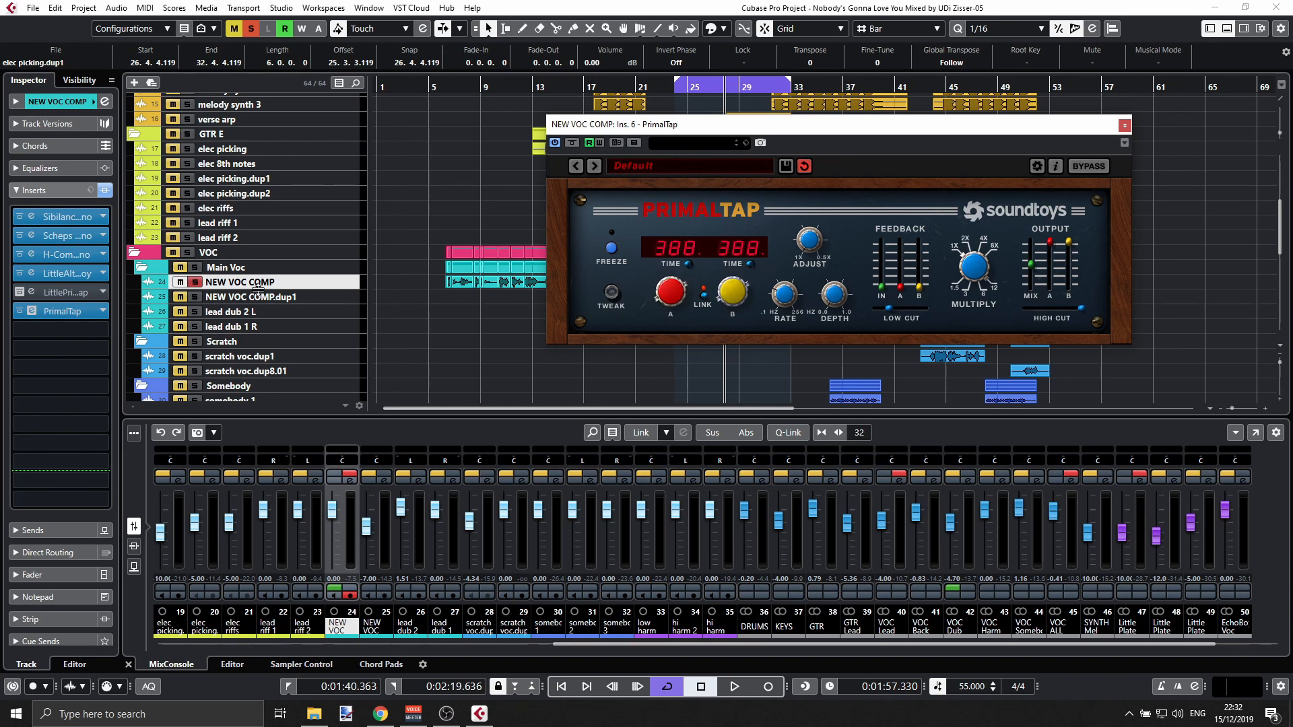
- Reopen LittlePrimalTap beside PrimalTap for comparison and switch PrimalTap's delays back to beats
left_click(65, 293)
left_click_drag(625, 206, 370, 115)
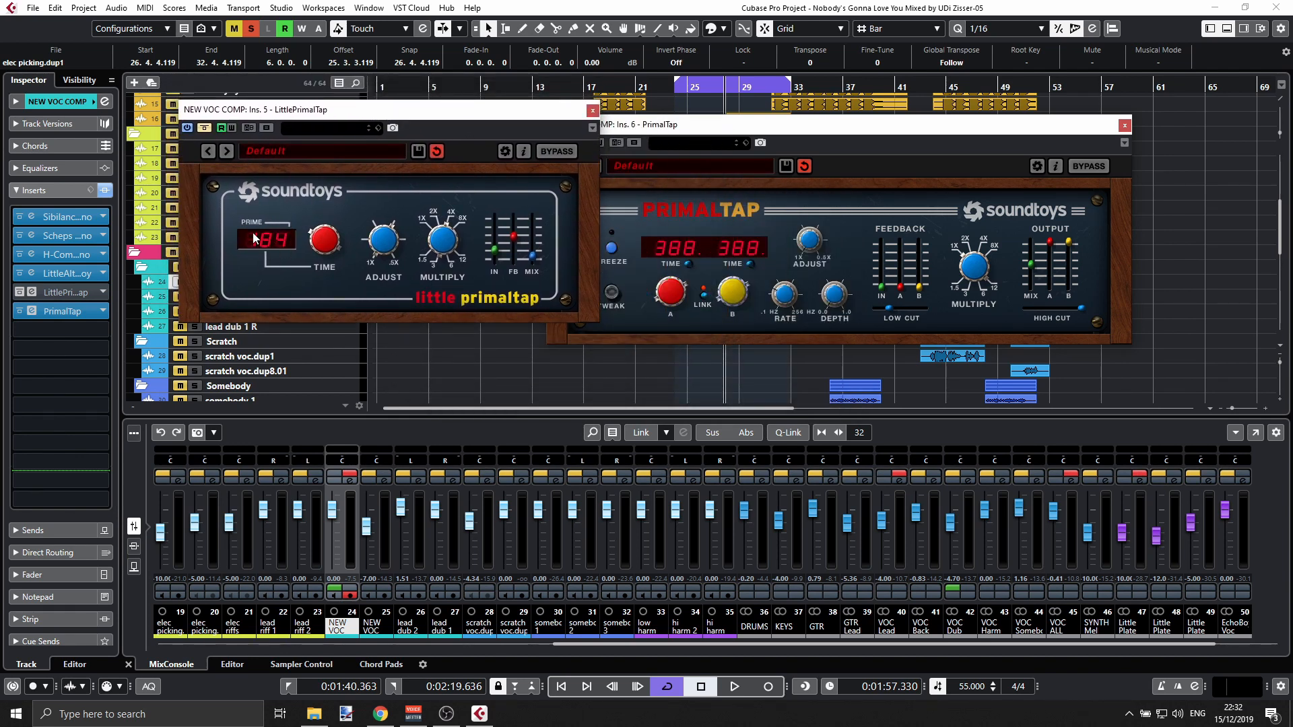
left_click(688, 264)
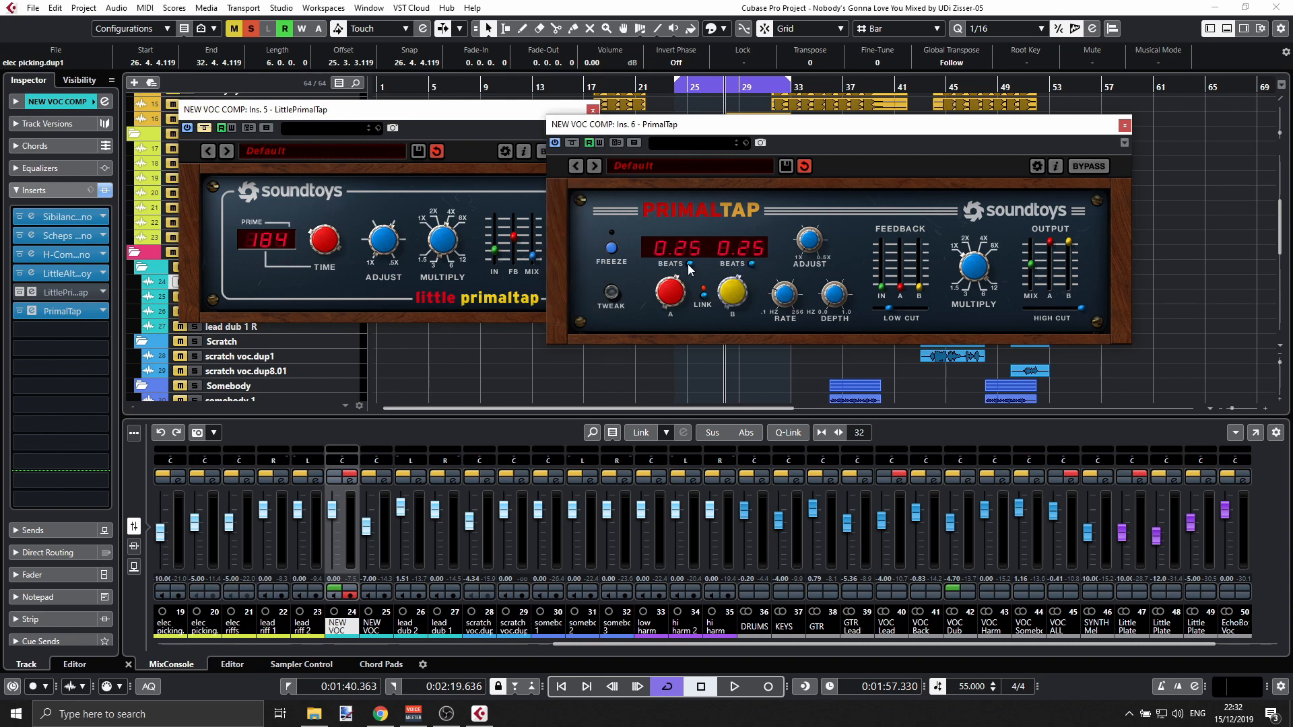
left_click(688, 264)
left_click(688, 265)
- Reset both PrimalTap delays to 0.50 beats and try the Adjust control while auditioning the vocal
left_click_drag(668, 294, 654, 370)
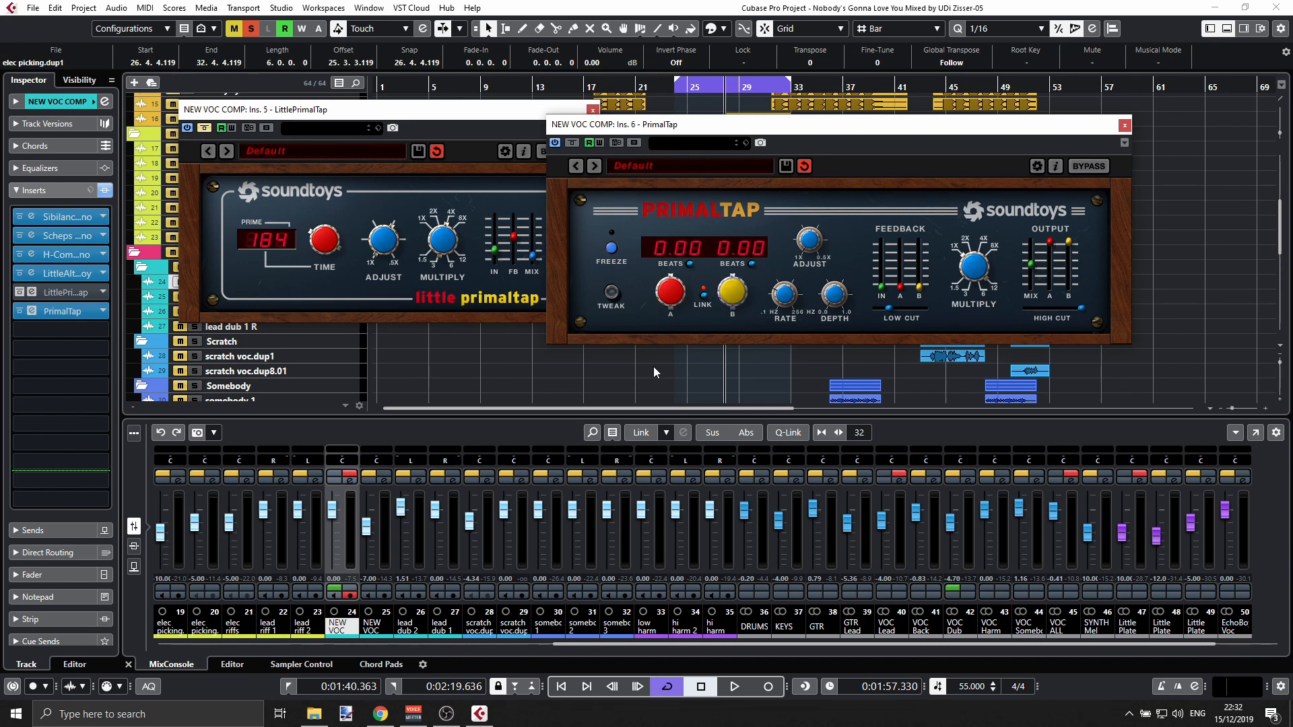
double_click(675, 293)
mouse_move(807, 232)
left_mouse_down()
mouse_move(804, 221)
mouse_move(806, 240)
left_mouse_up()
key("space")
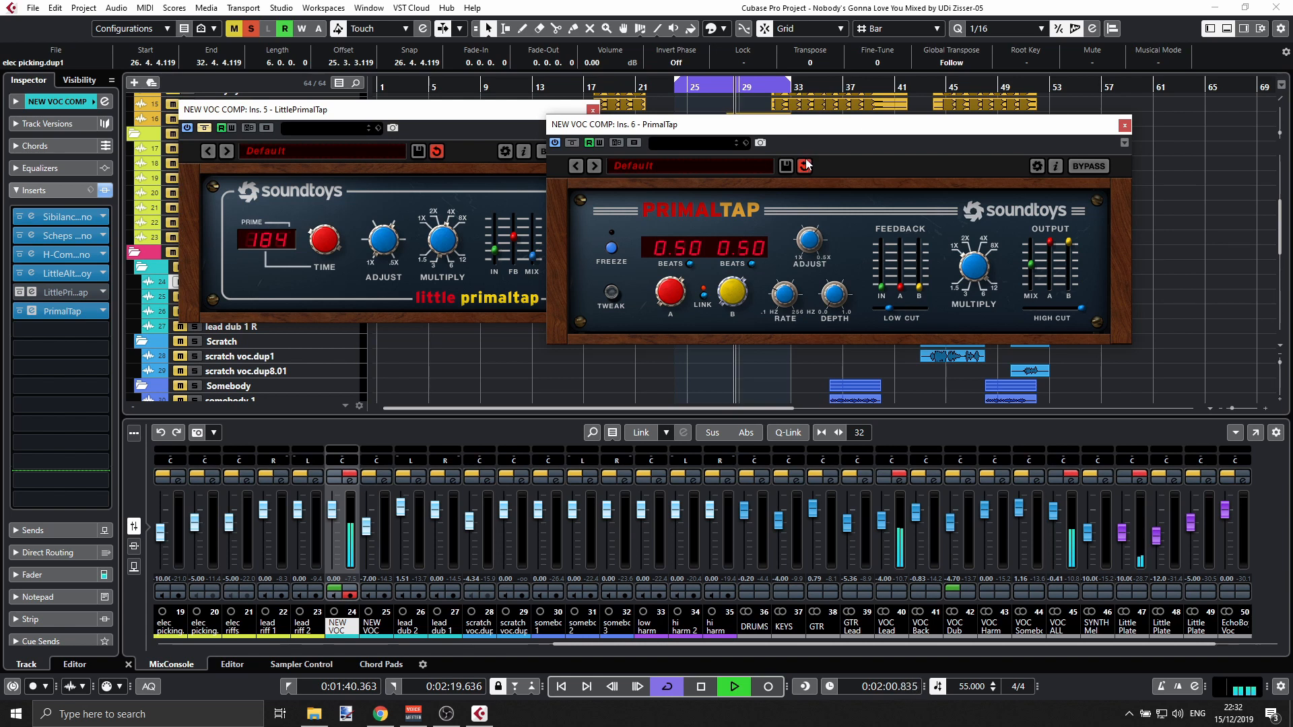
key("space")
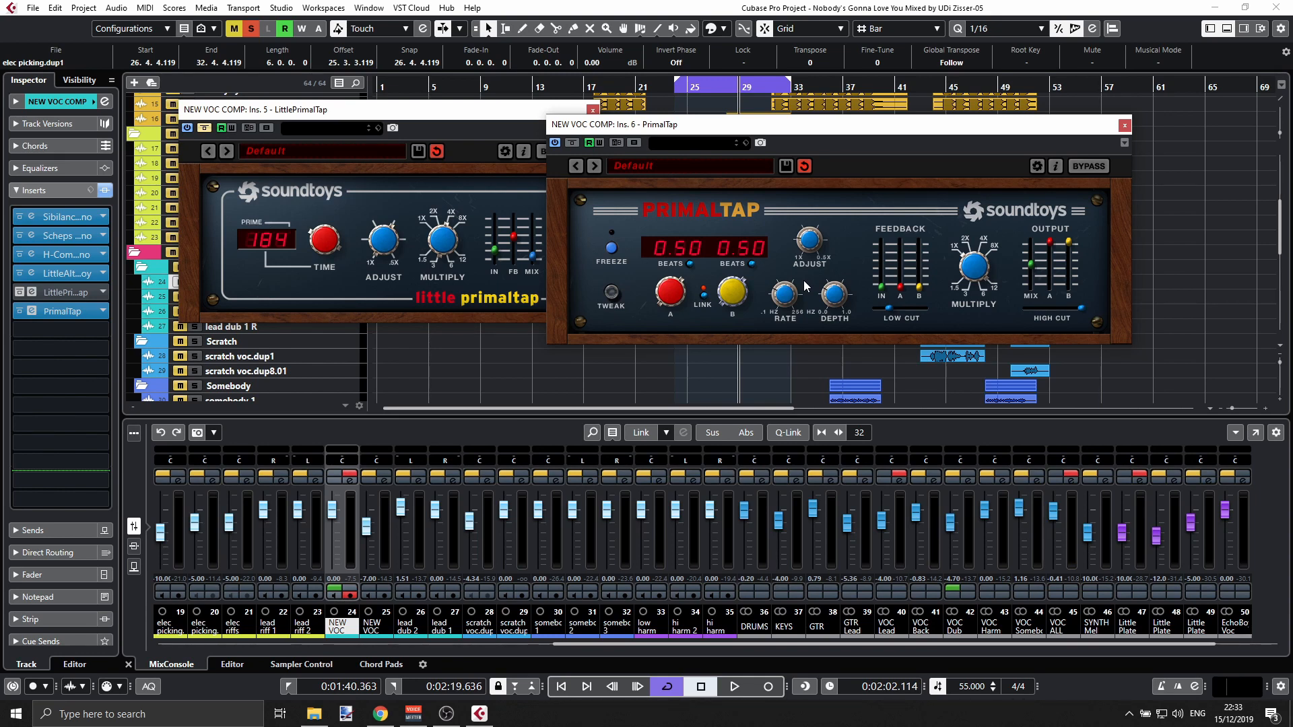
- Adjust PrimalTap's low cut and high cut during playback, stop, and shift the LittlePrimalTap window further away from it
key("space")
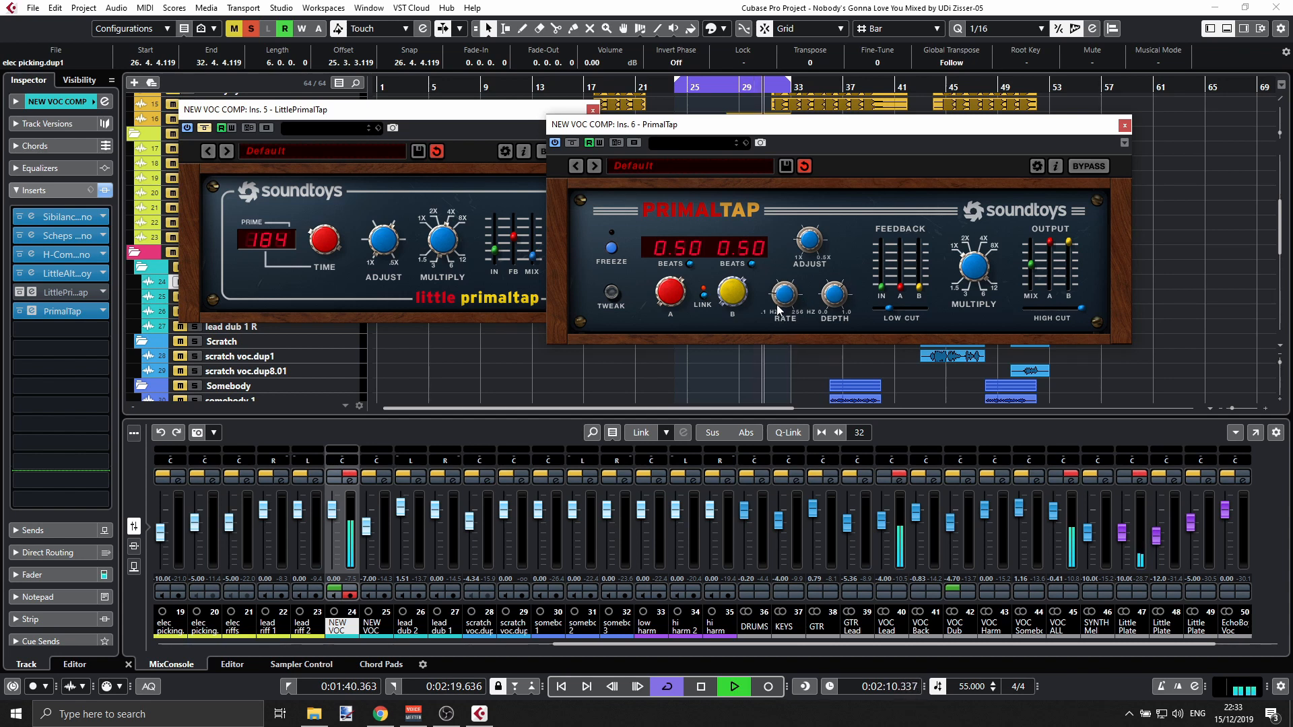
key("space")
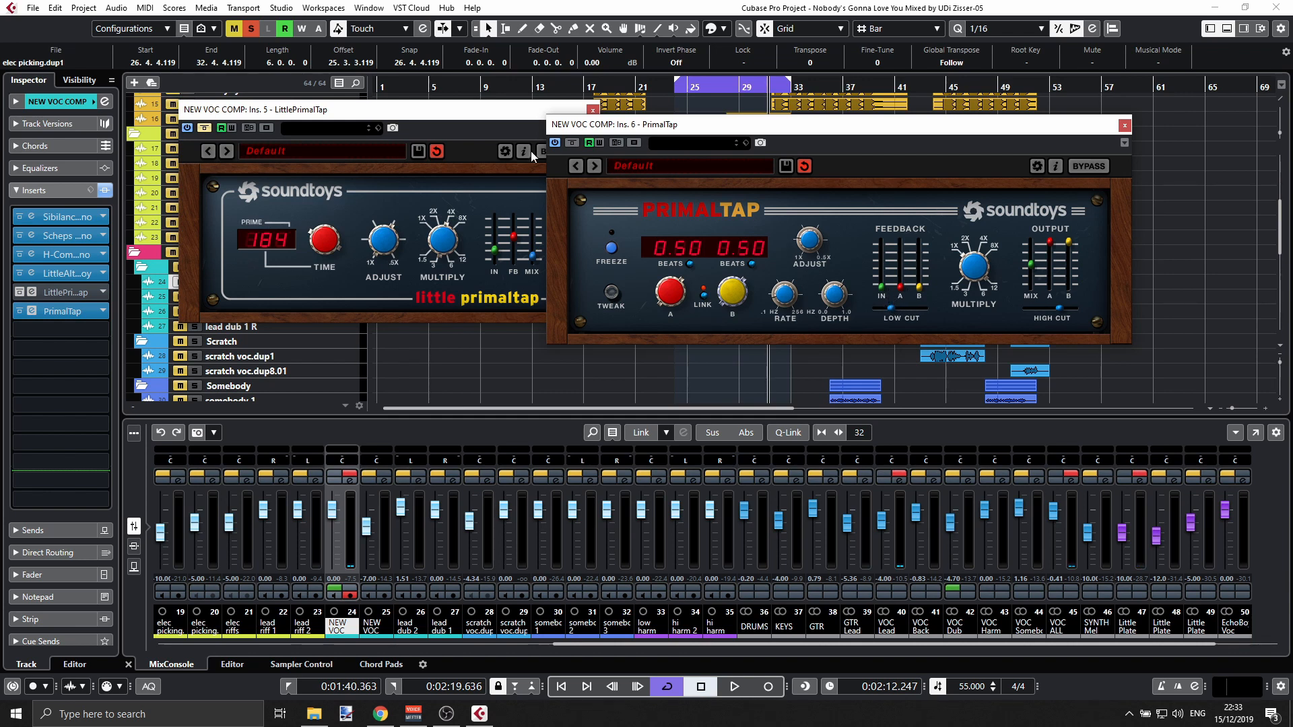
left_click_drag(460, 134, 428, 139)
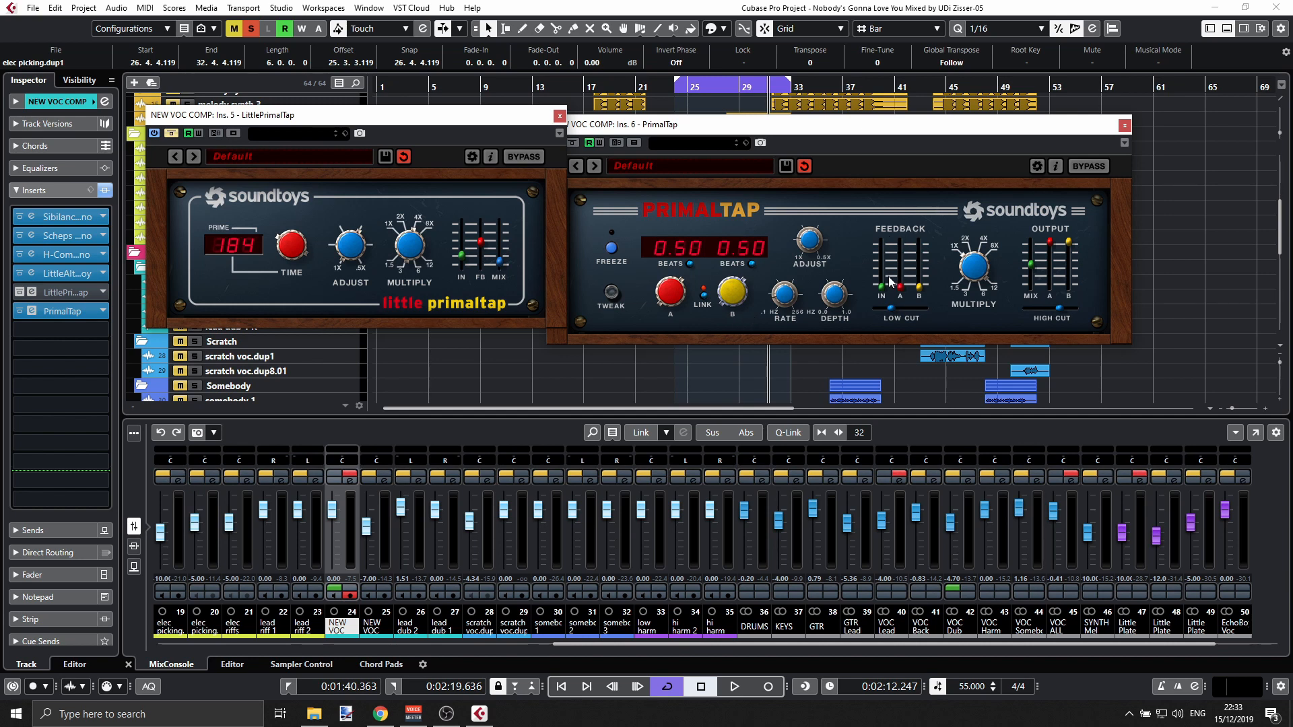
- Raise PrimalTap's feedback, unlink channels A and B, and during playback set A's feedback well above B's
left_click_drag(900, 286, 901, 271)
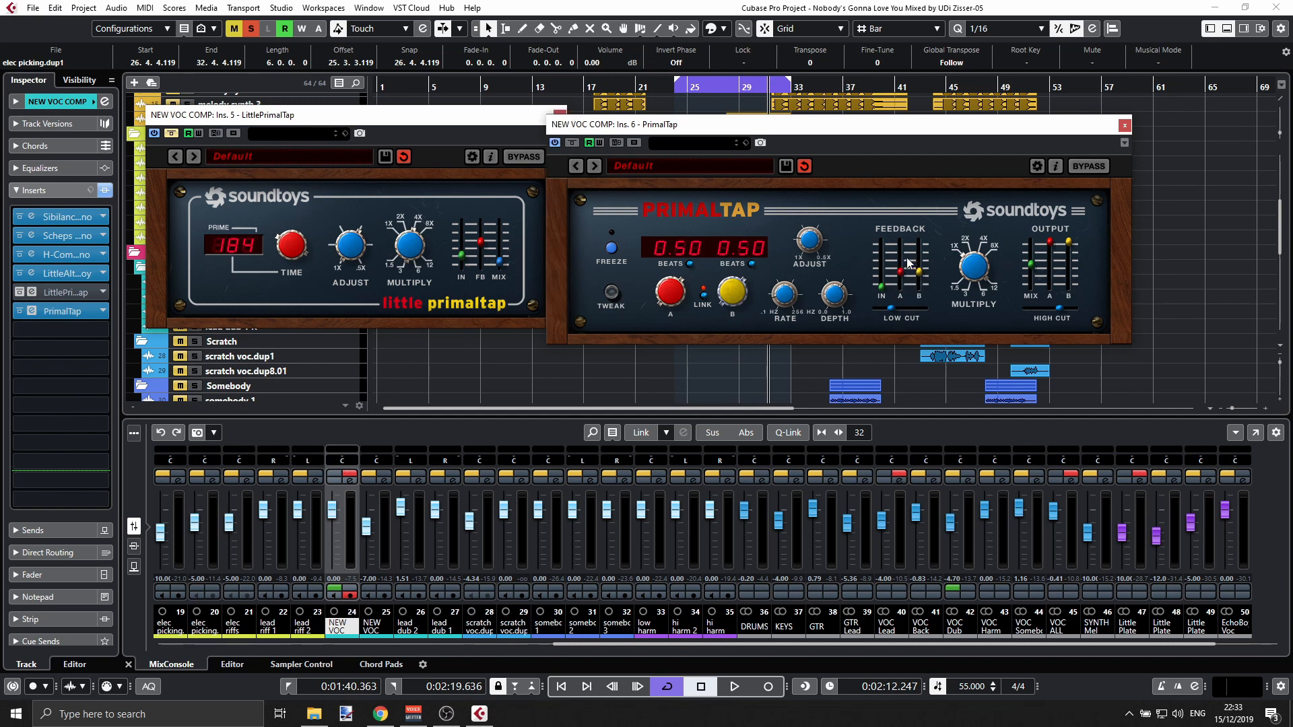
left_click(704, 296)
left_click_drag(901, 272, 900, 261)
key("space")
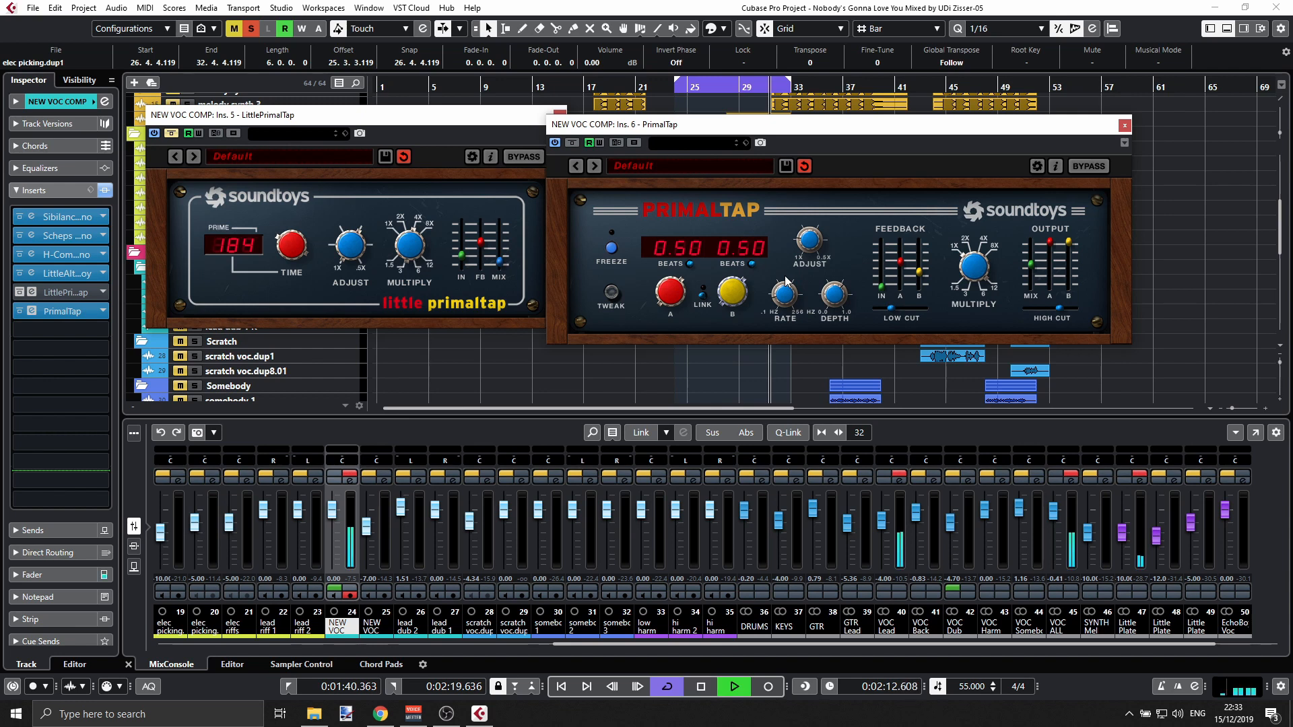
left_click_drag(919, 275, 920, 285)
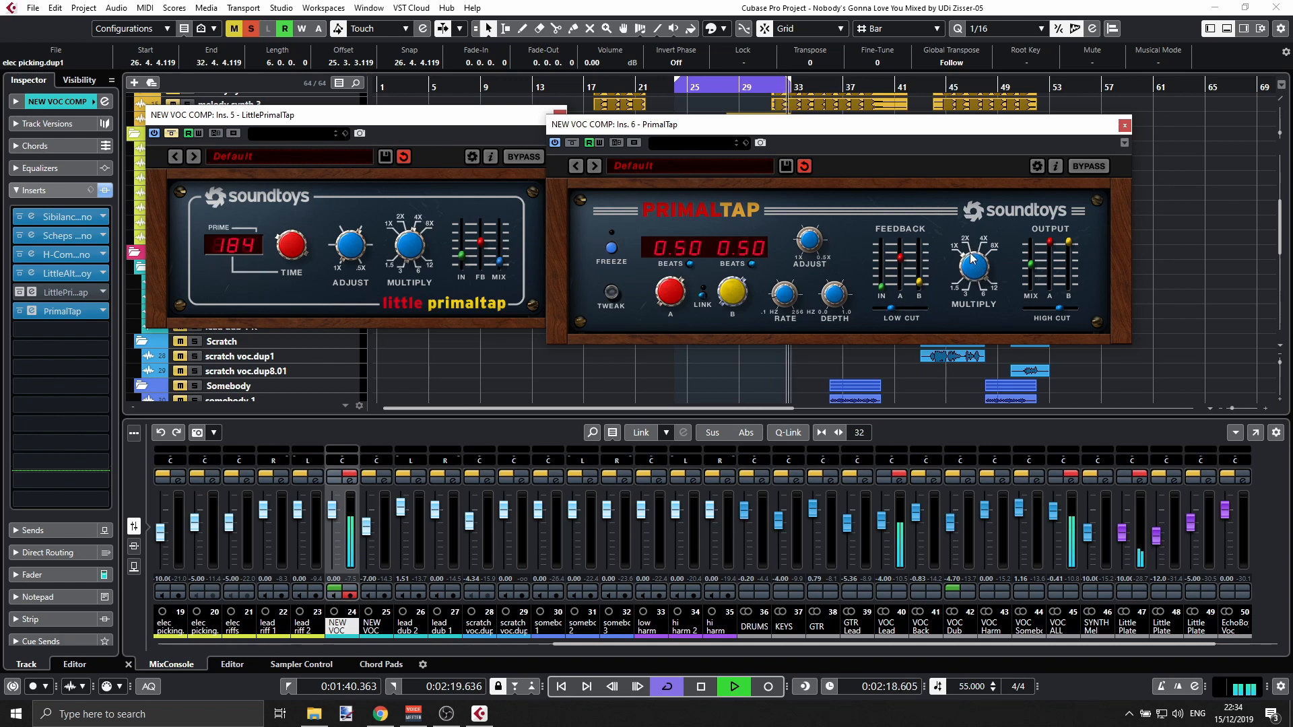
- Choose the Reverb algorithm in PrimalTap's Tweak settings, and lower the mix and both output levels during playback
key("space")
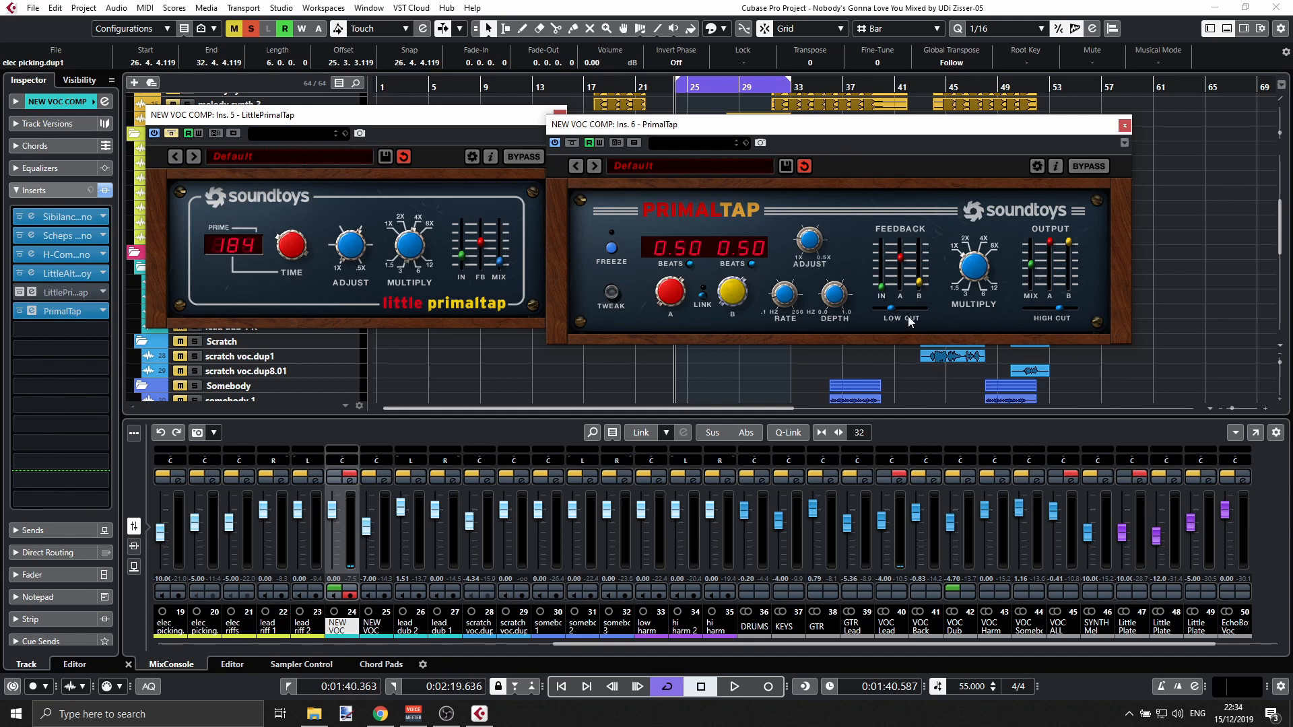
left_click(612, 290)
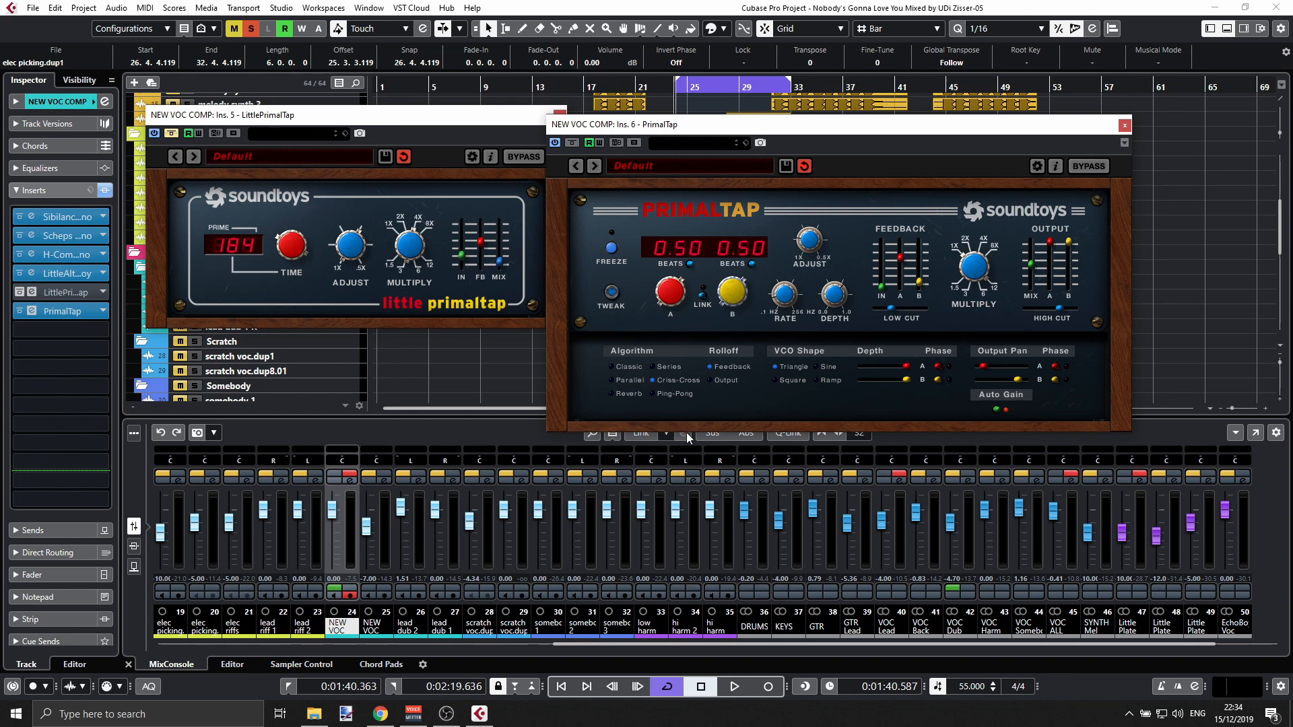
left_click(638, 399)
key("space")
left_click(692, 88)
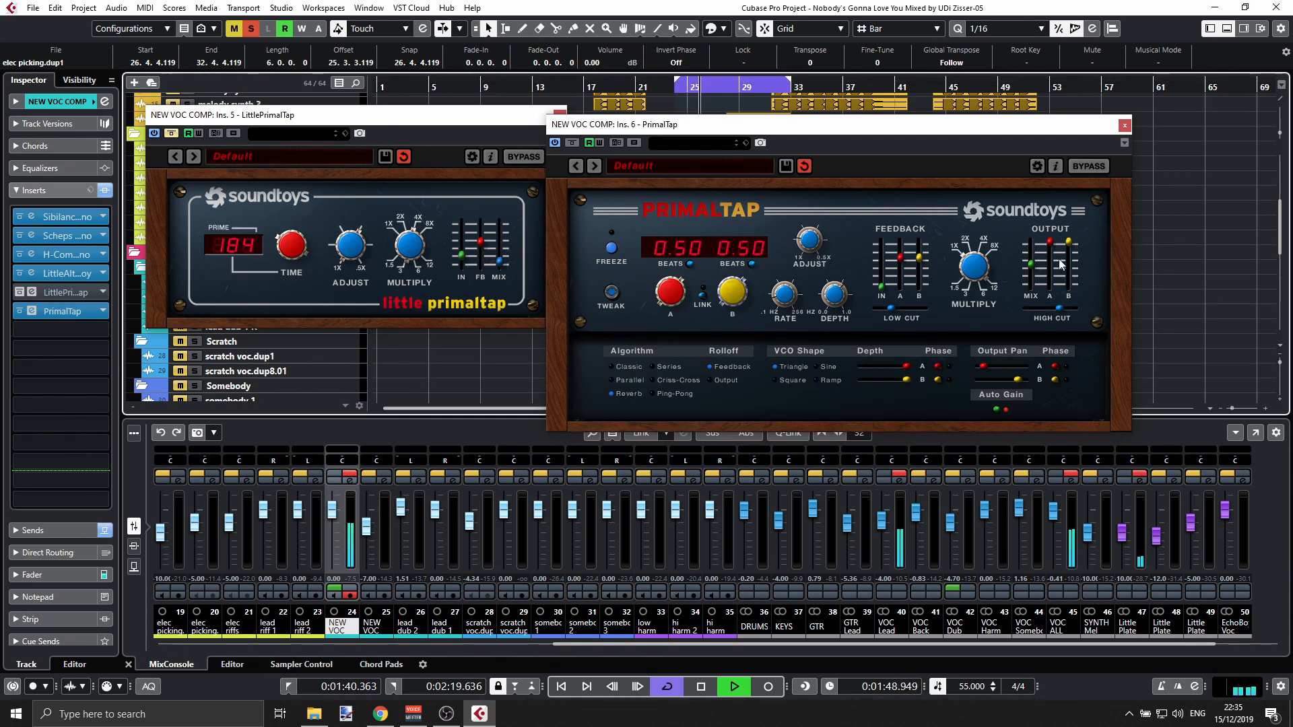
left_click_drag(1069, 242, 1033, 285)
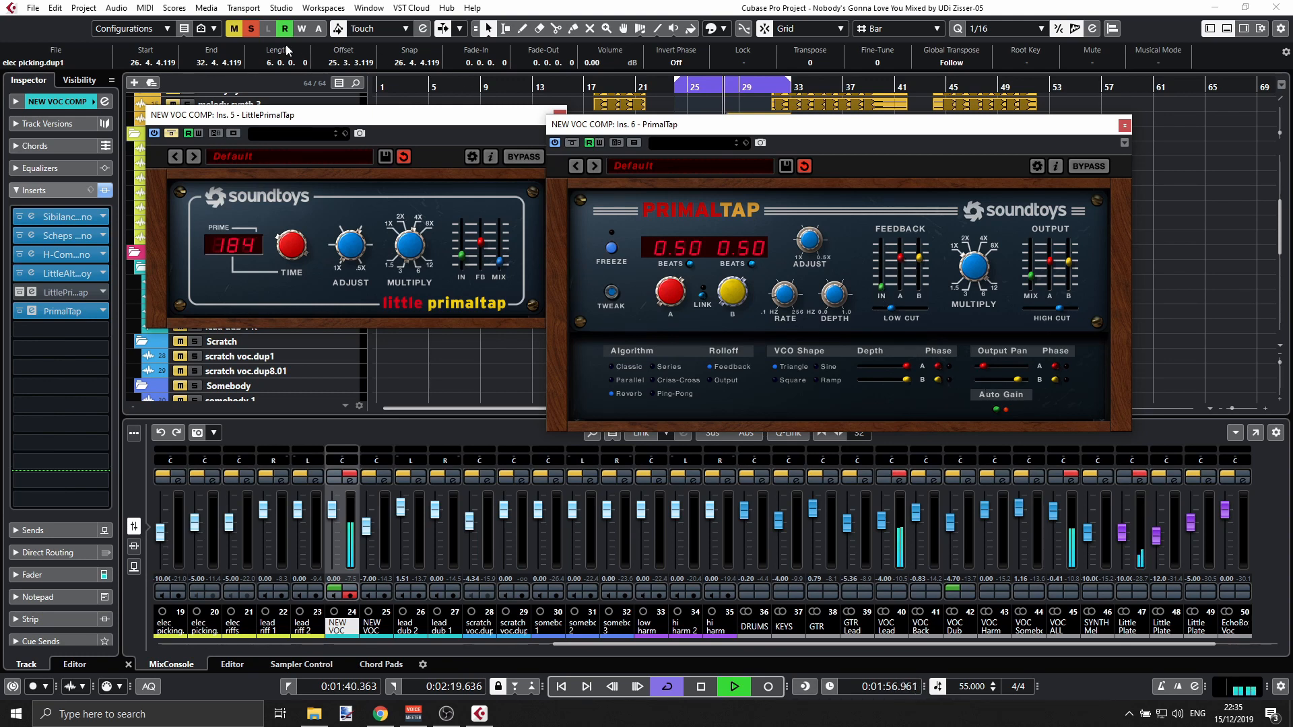
- Clear the solo to audition the vocal in the full mix, close LittlePrimalTap, and stop playback
left_click(252, 29)
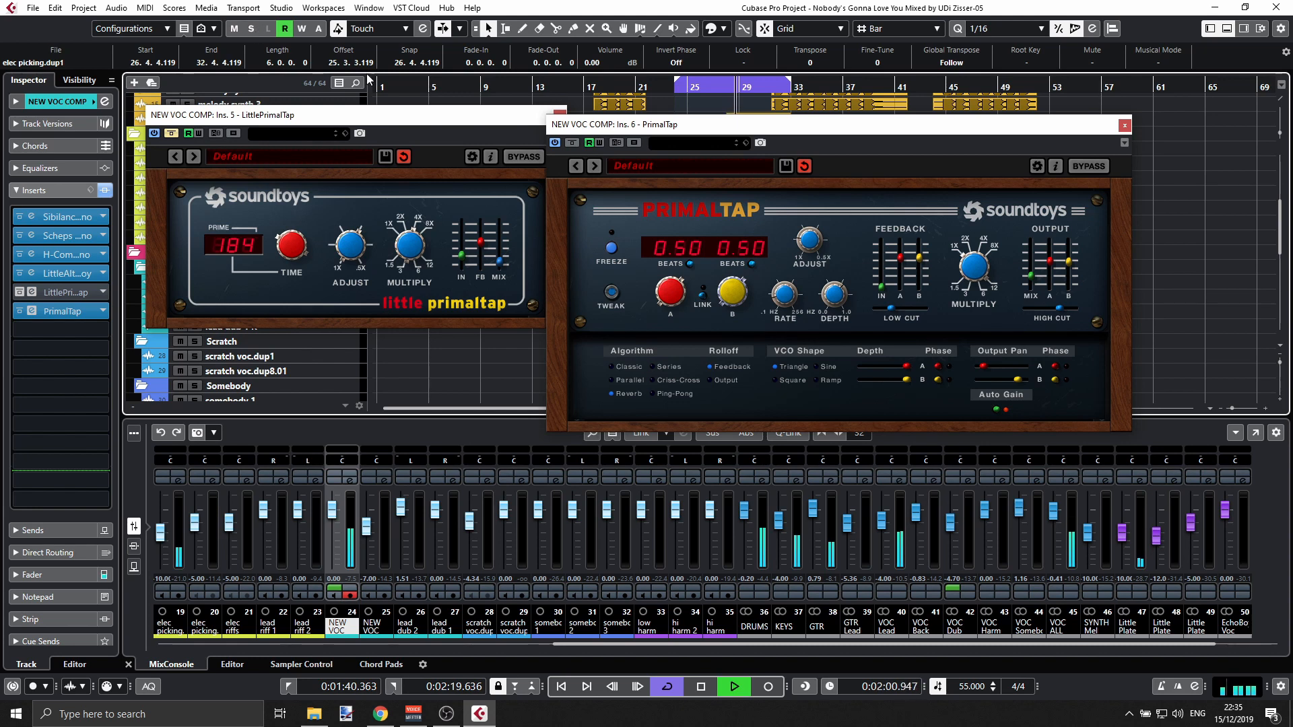
left_click_drag(536, 118, 514, 111)
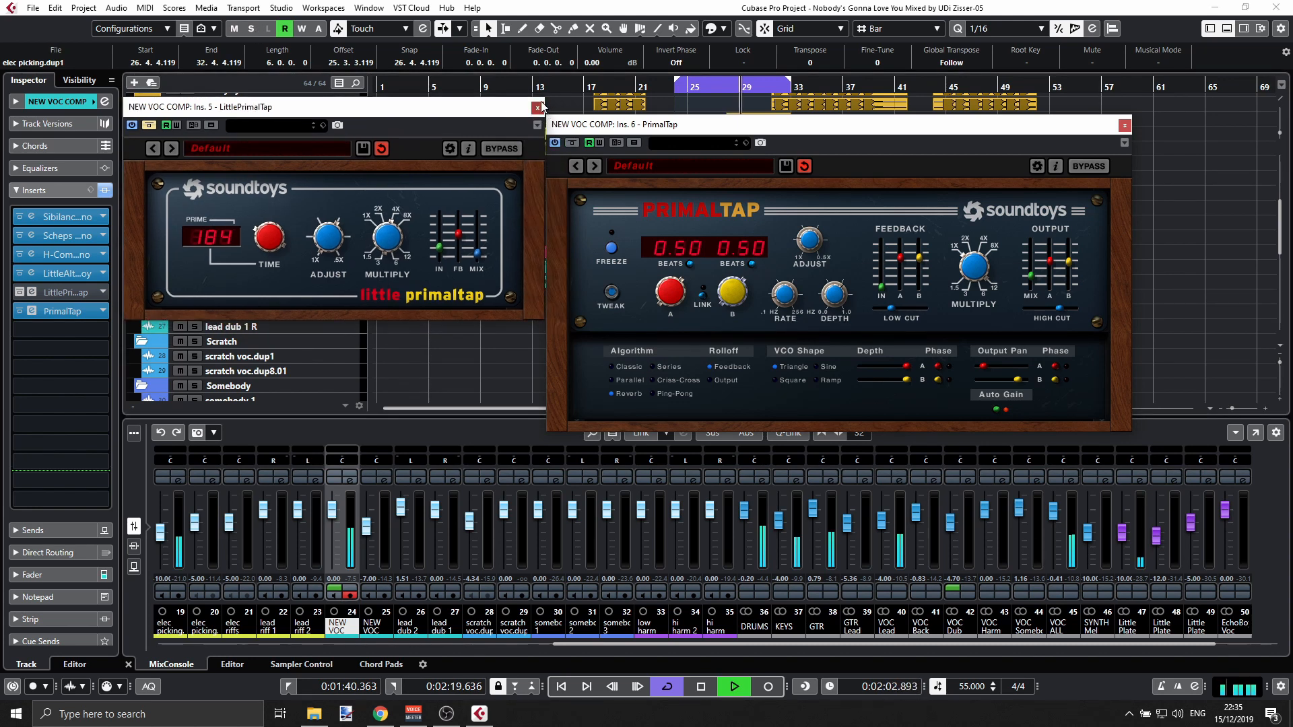
left_click(538, 107)
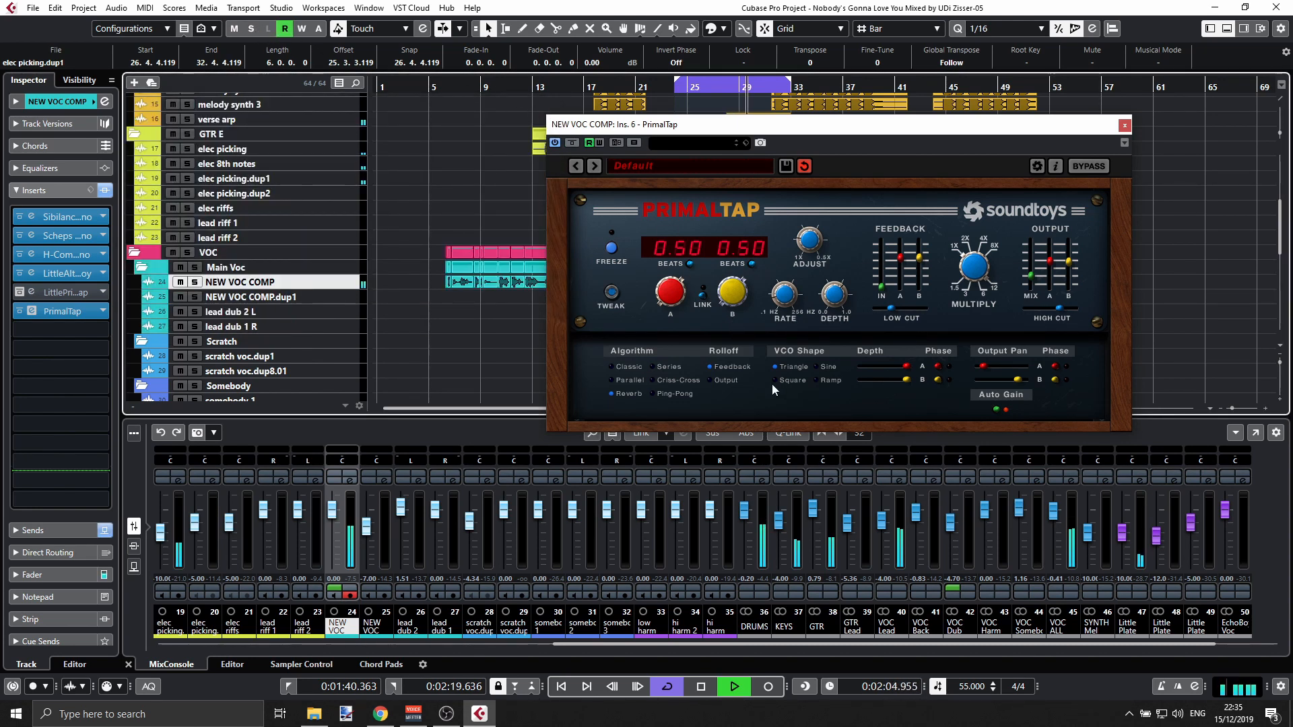
key("space")
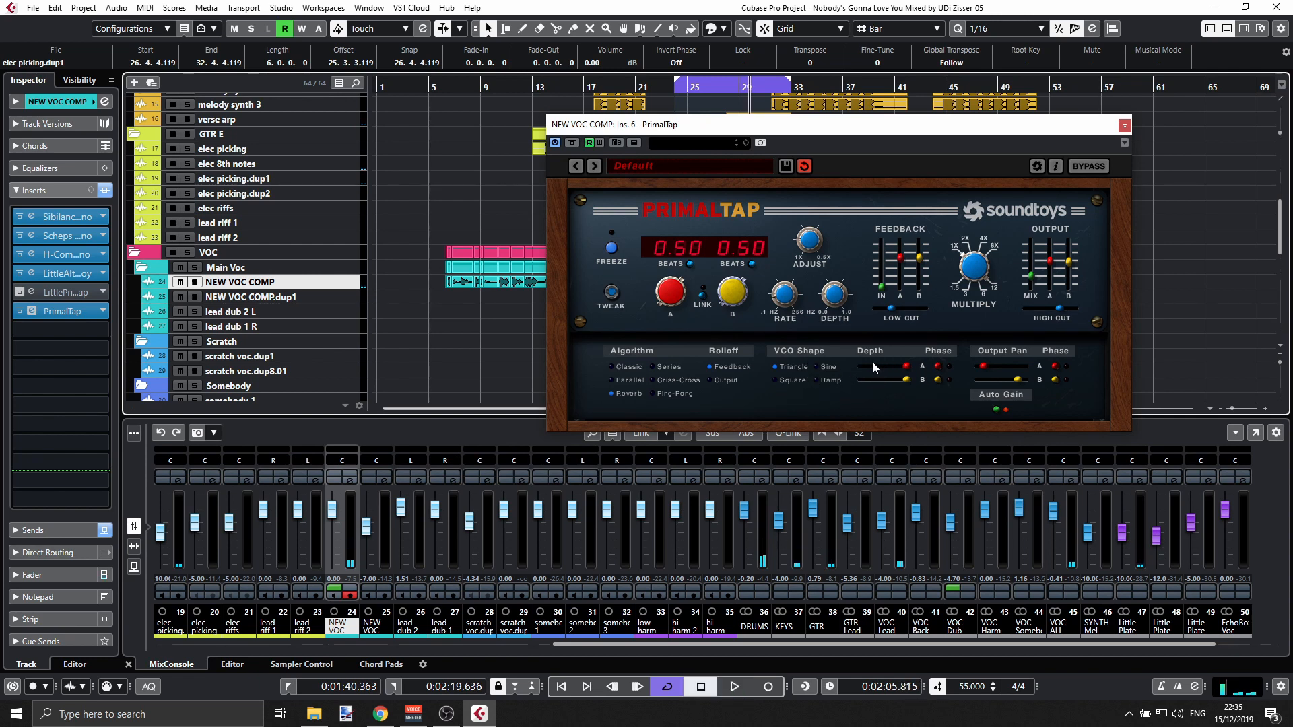
- Set PrimalTap's VCO shape to Square with reduced A and B depth, and pan output B slightly towards the centre
left_click(777, 381)
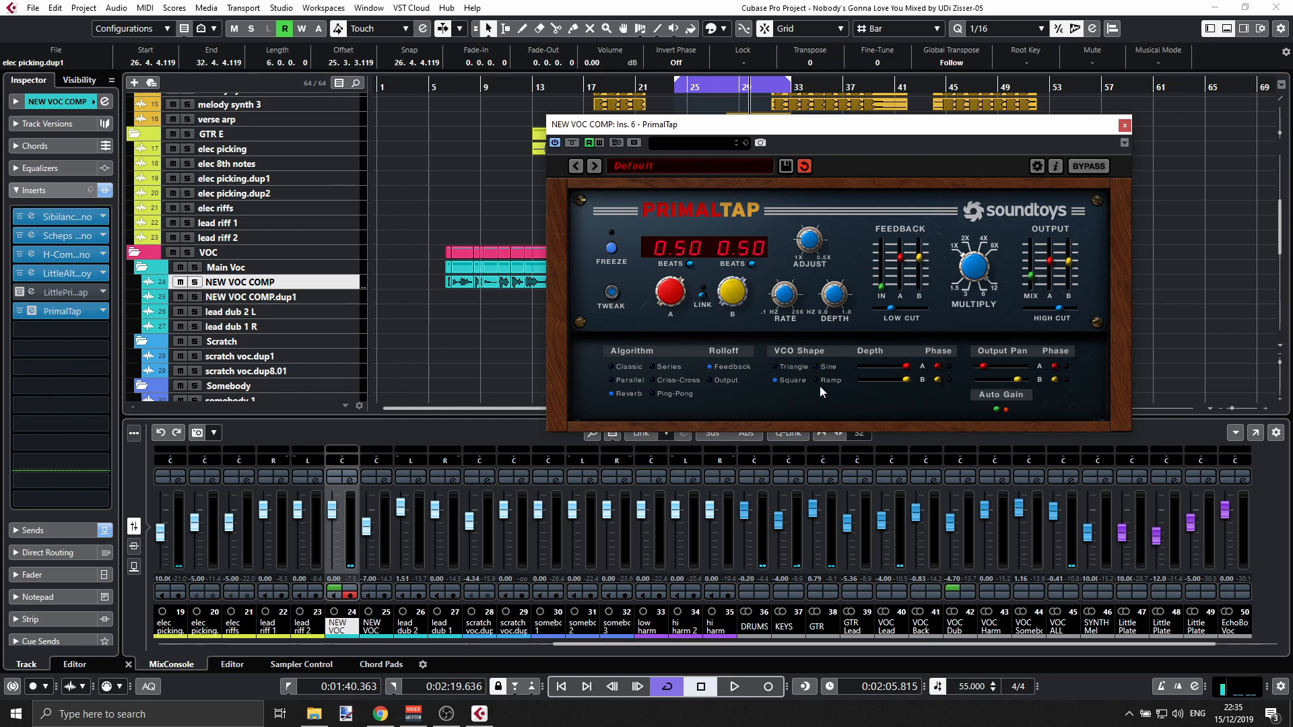
key("space")
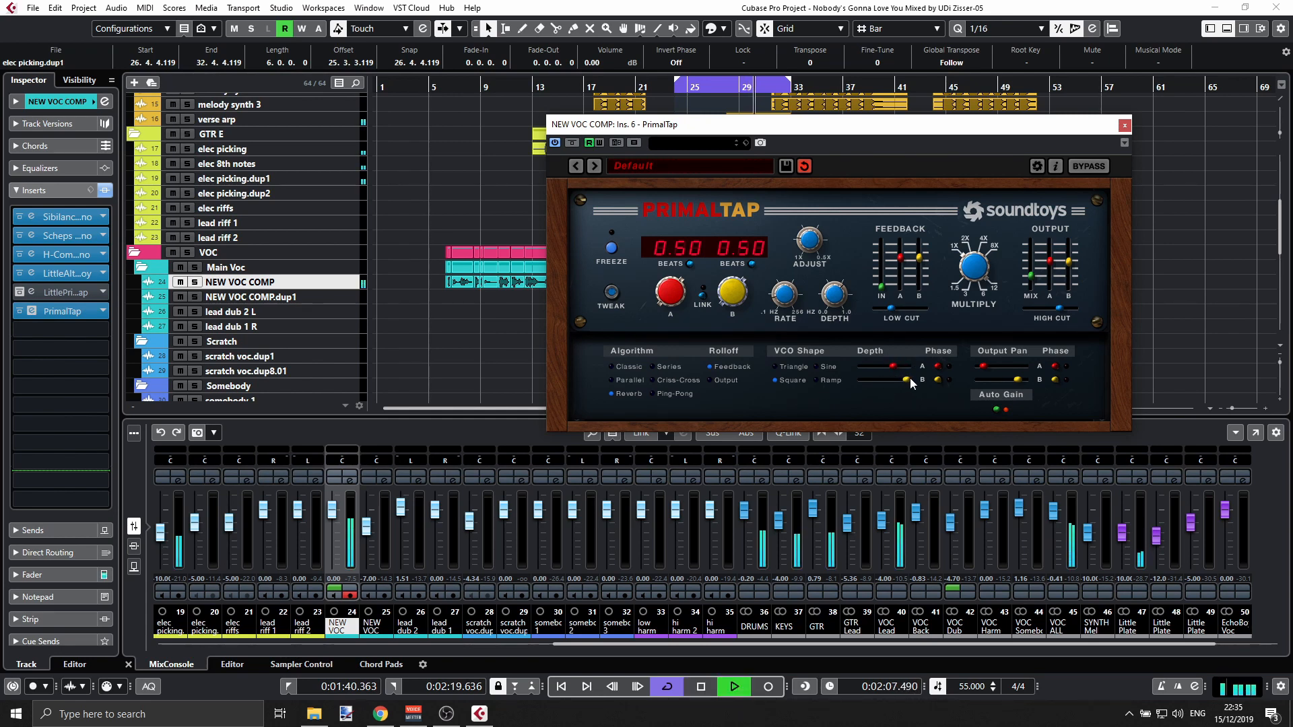
left_click_drag(911, 382, 867, 378)
key("space")
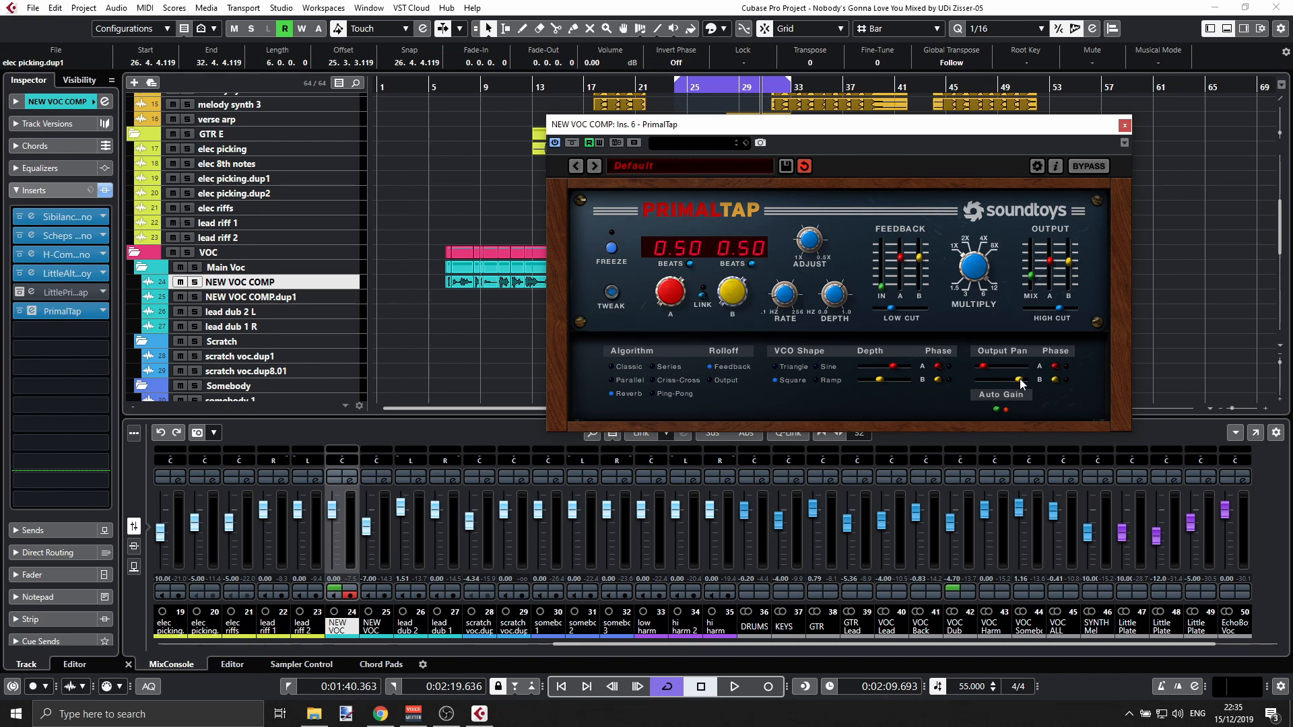
left_click_drag(1017, 380, 1001, 379)
- Engage PrimalTap's Freeze during full-mix playback and solo the NEW VOC COMP track
key("space")
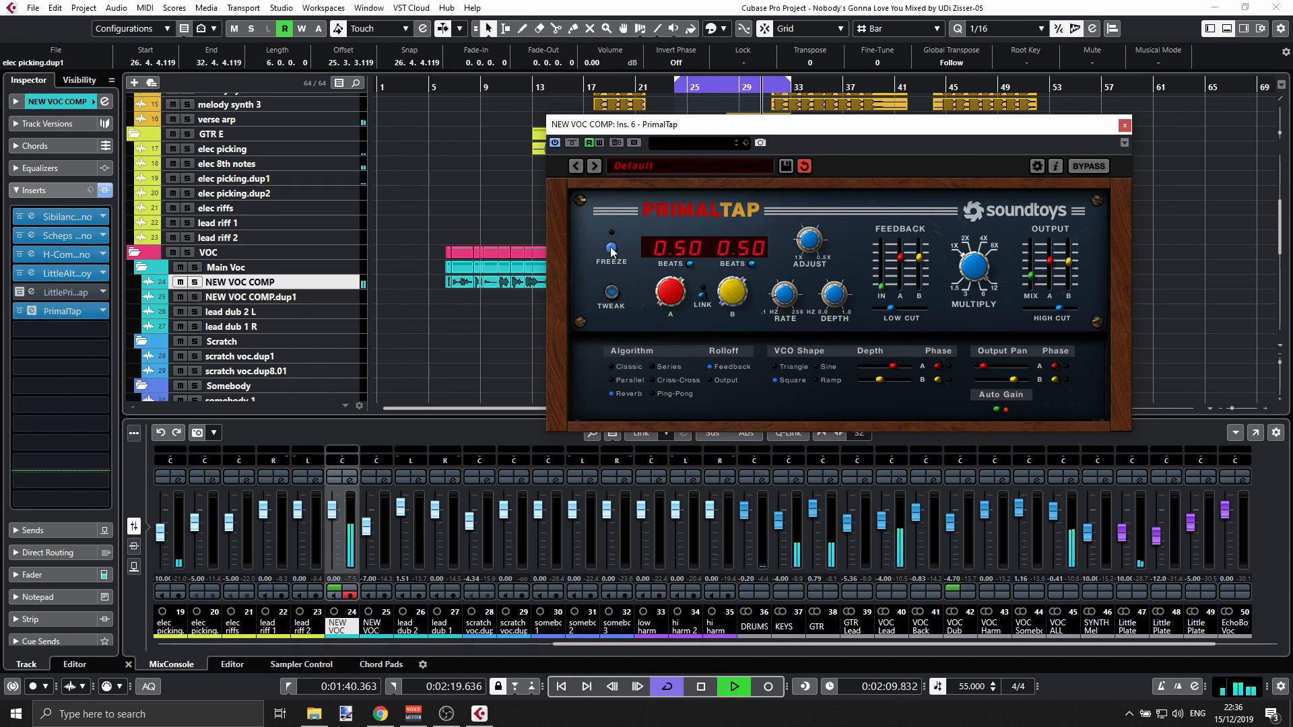
left_click(610, 246)
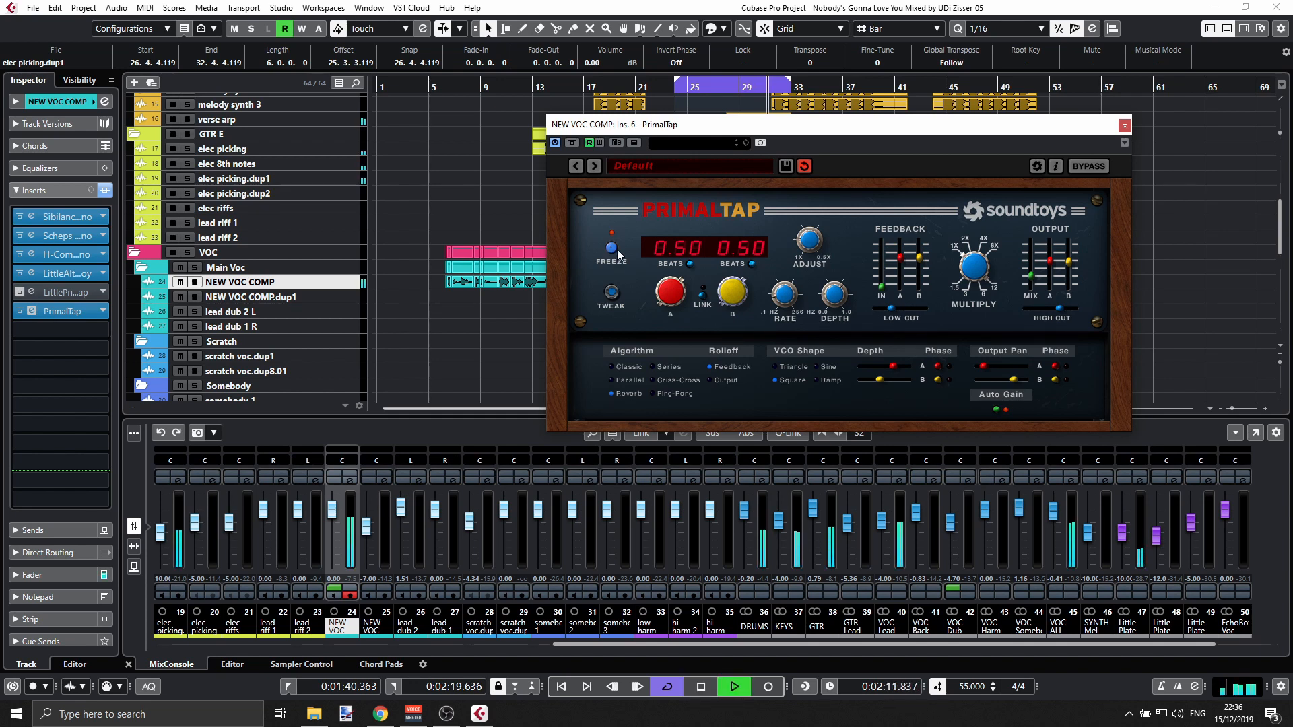
left_click(194, 282)
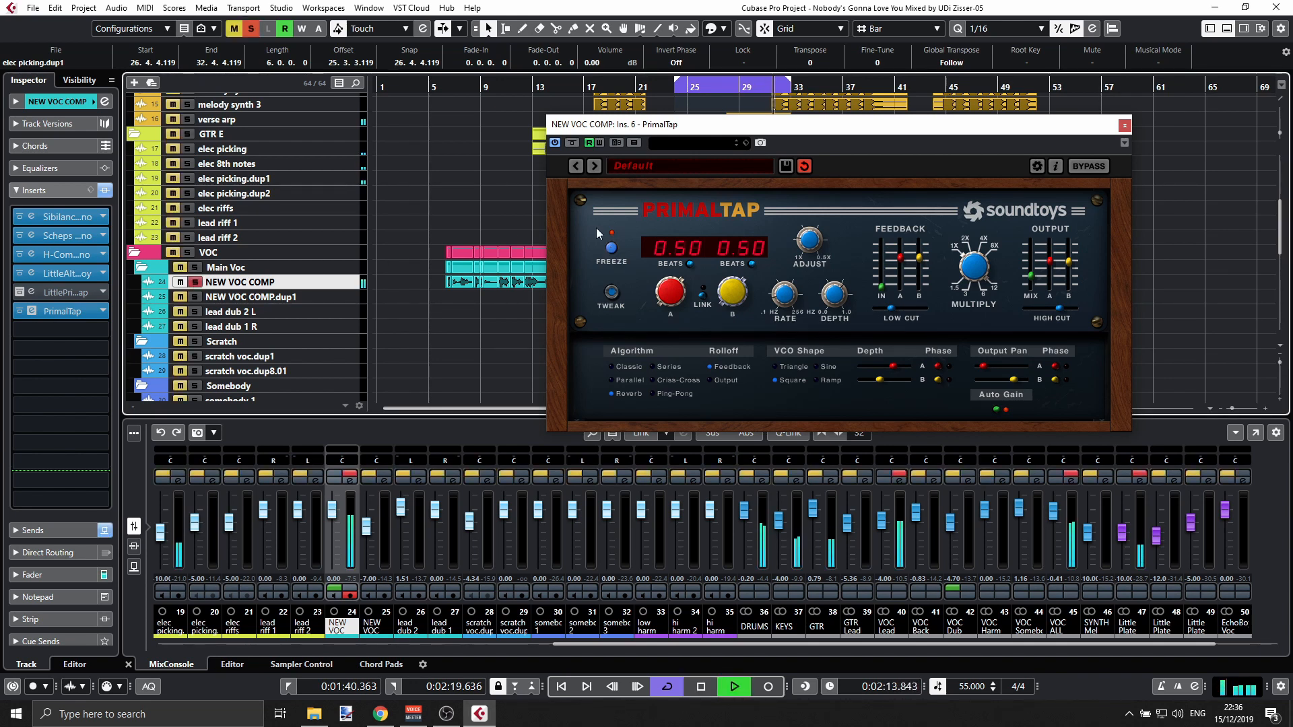
- Toggle PrimalTap's Freeze repeatedly while auditioning the soloed vocal, stop playback, and leave Freeze off
left_click(613, 247)
left_click(613, 249)
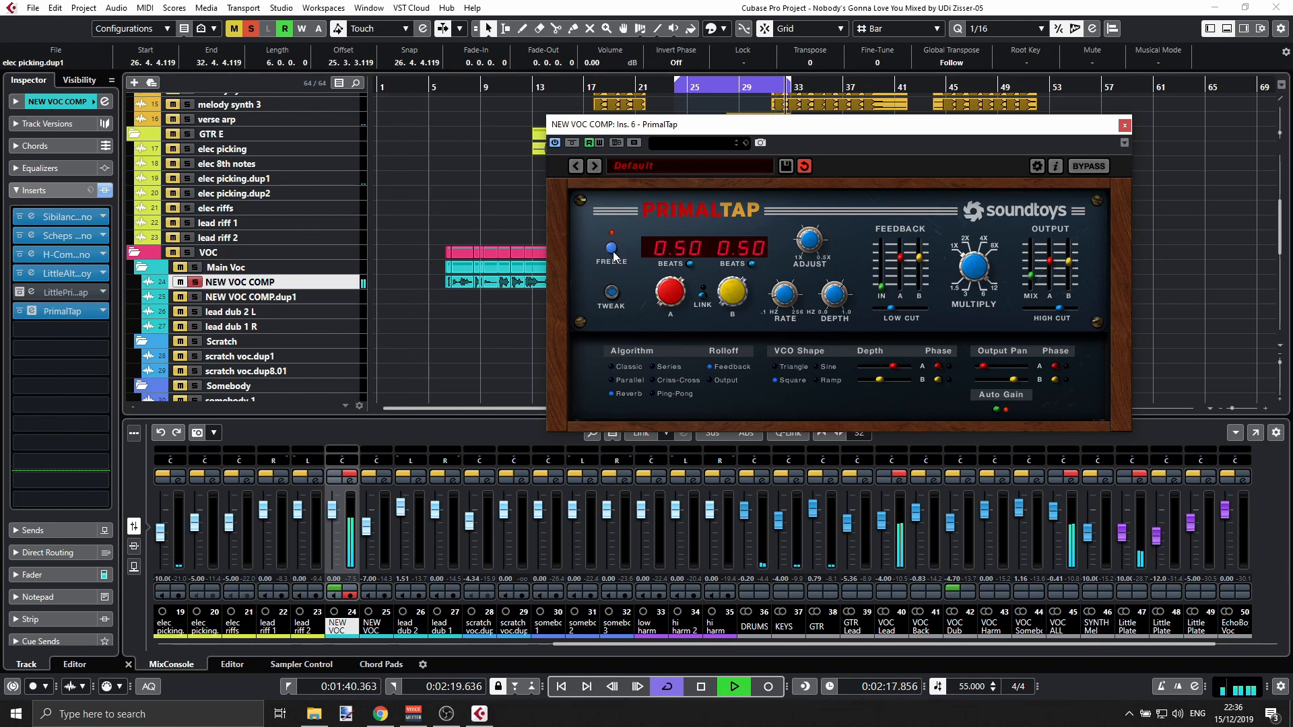
left_click(612, 250)
left_click(613, 250)
key("space")
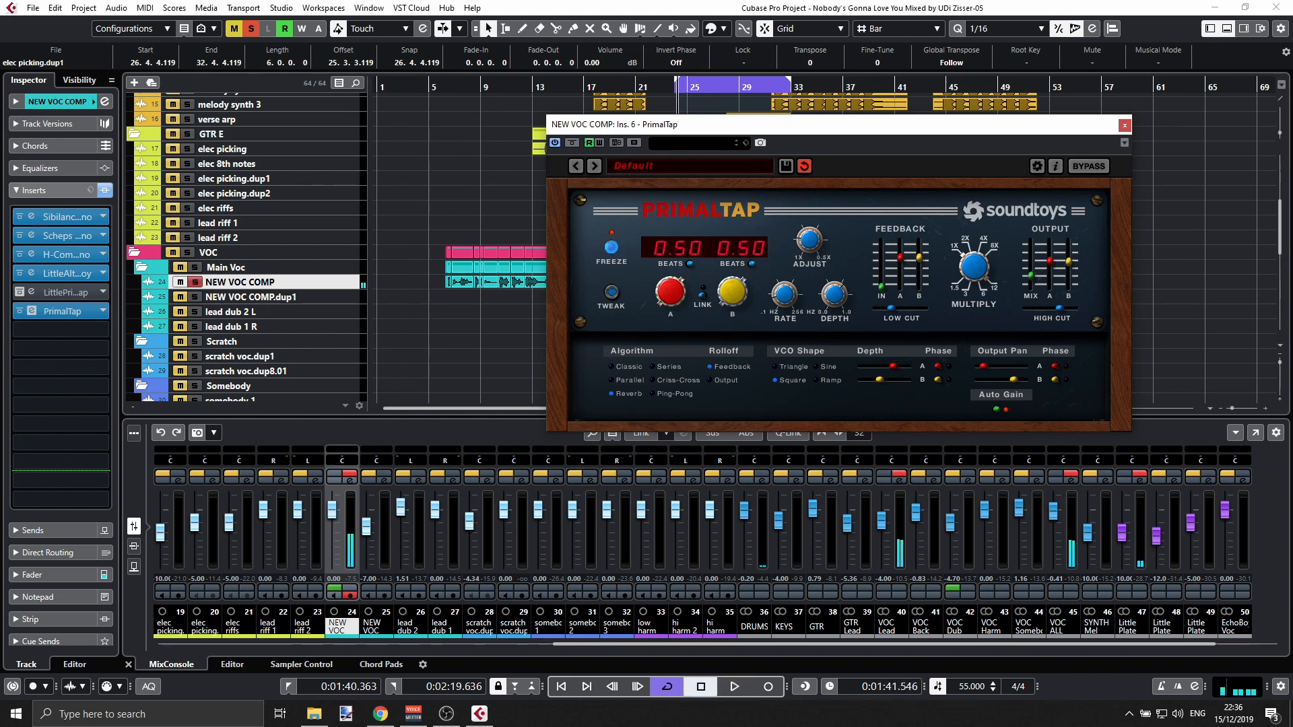
left_click(612, 251)
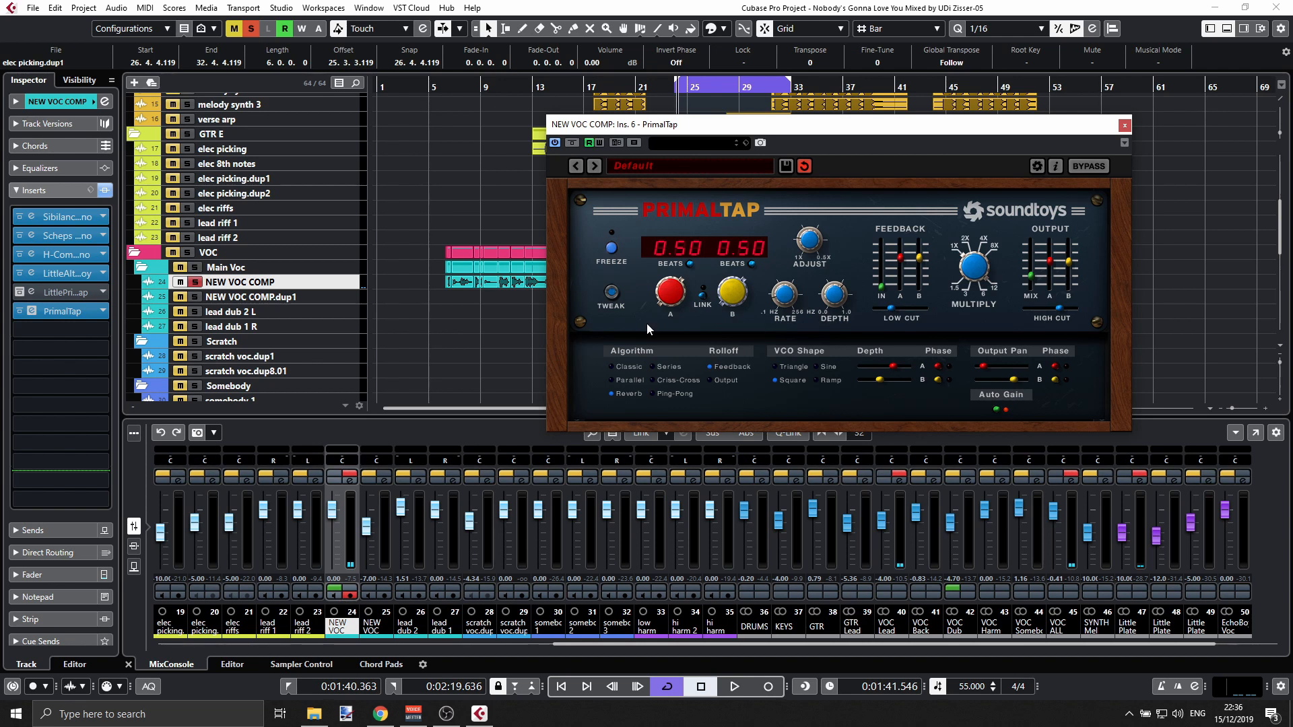